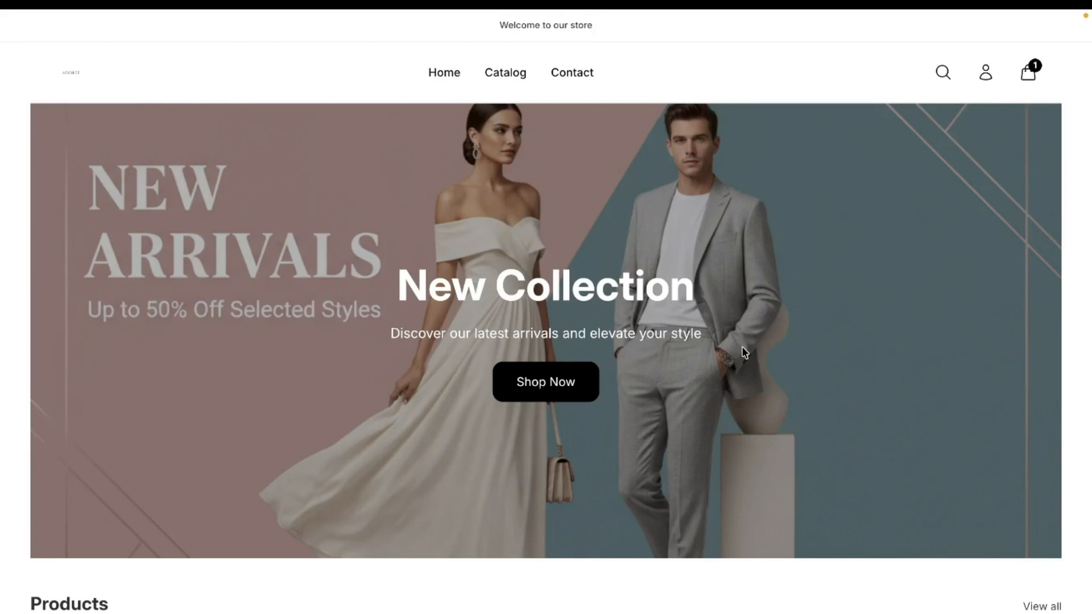
# View the Checkout Ninja listing in the Shopify App Store and switch to the app's home page in the Shopify admin.
pyautogui.moveTo(2, 200)
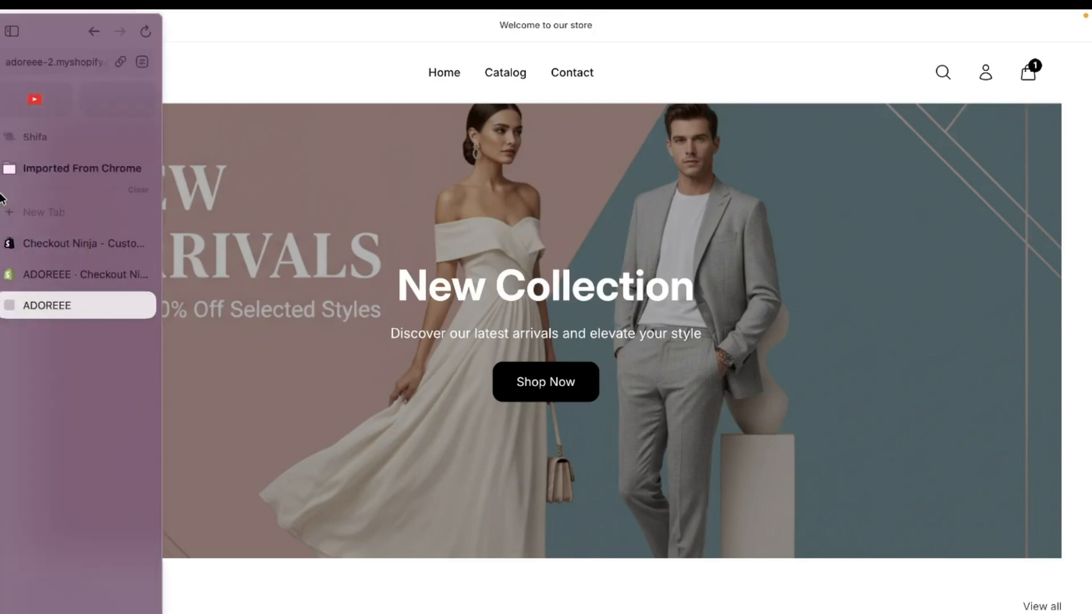
pyautogui.click(49, 242)
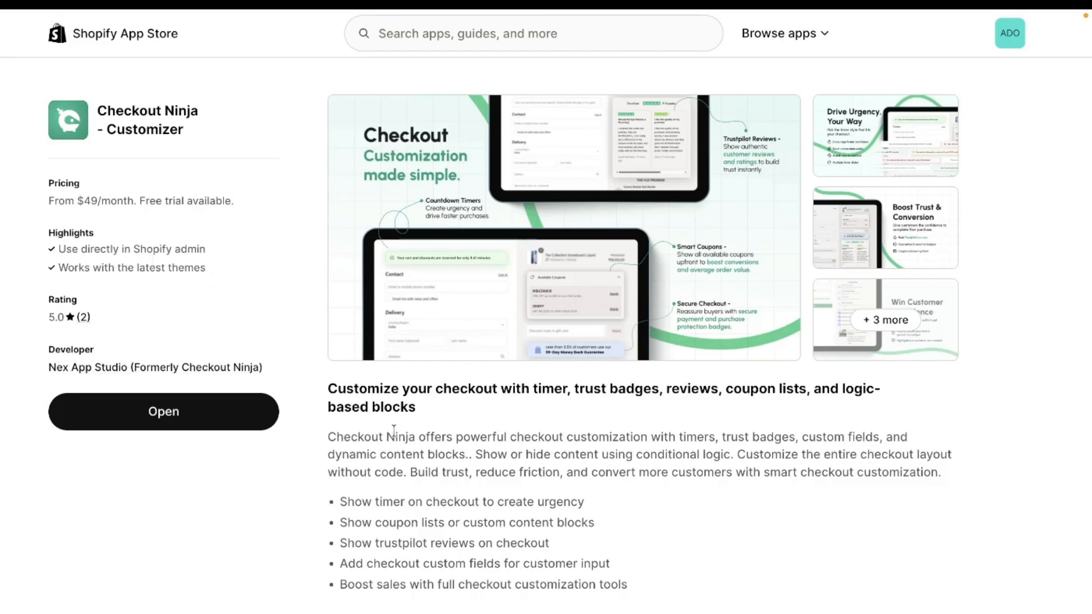
pyautogui.moveTo(2, 275)
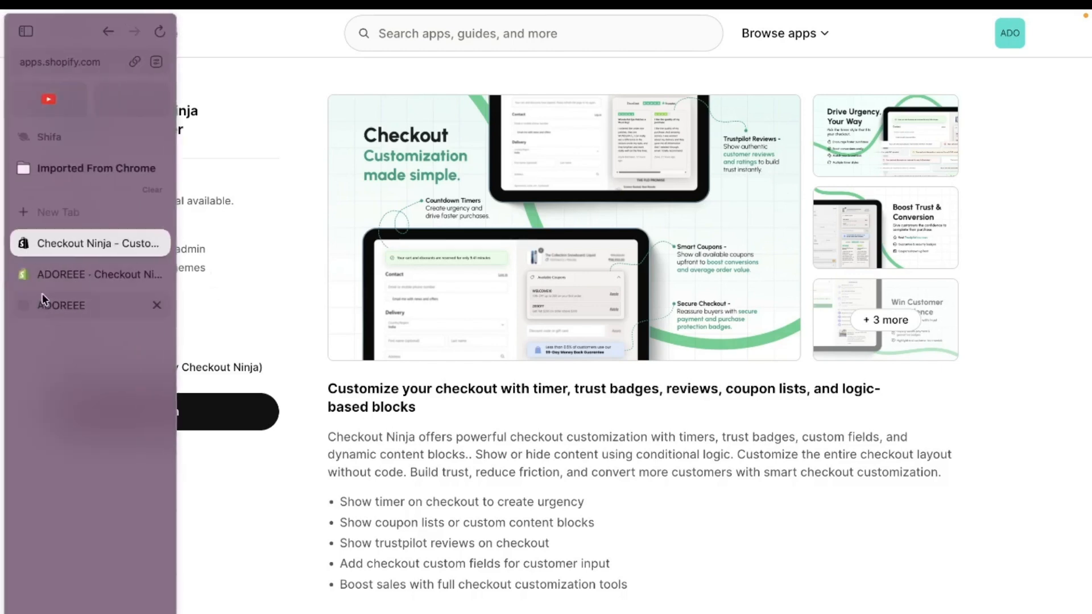
pyautogui.click(47, 278)
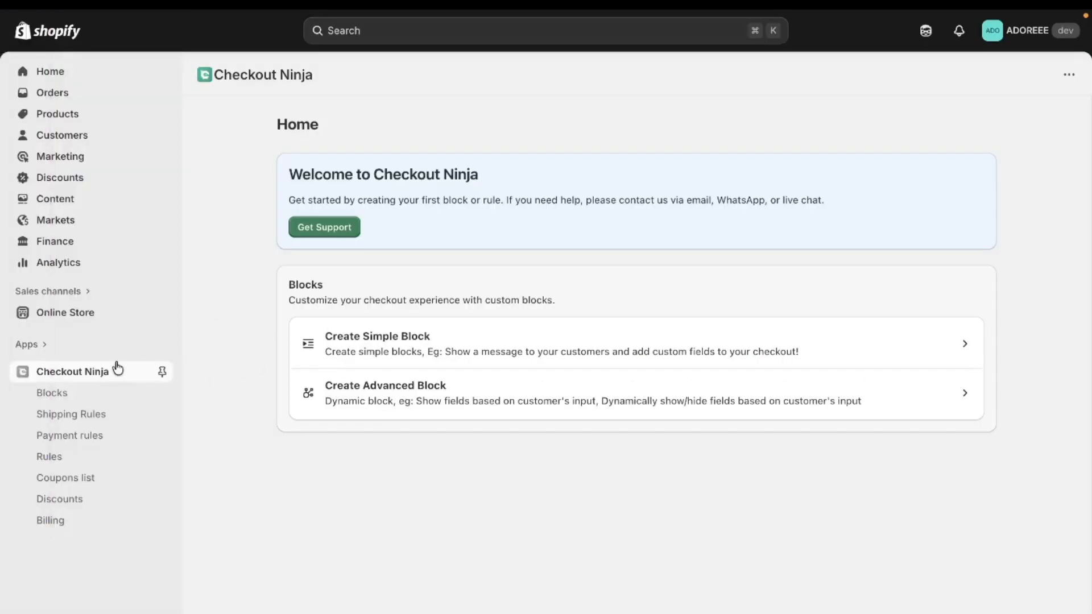
# Create a new checkout block in Checkout Ninja and dismiss the template browser to start from scratch.
pyautogui.click(427, 397)
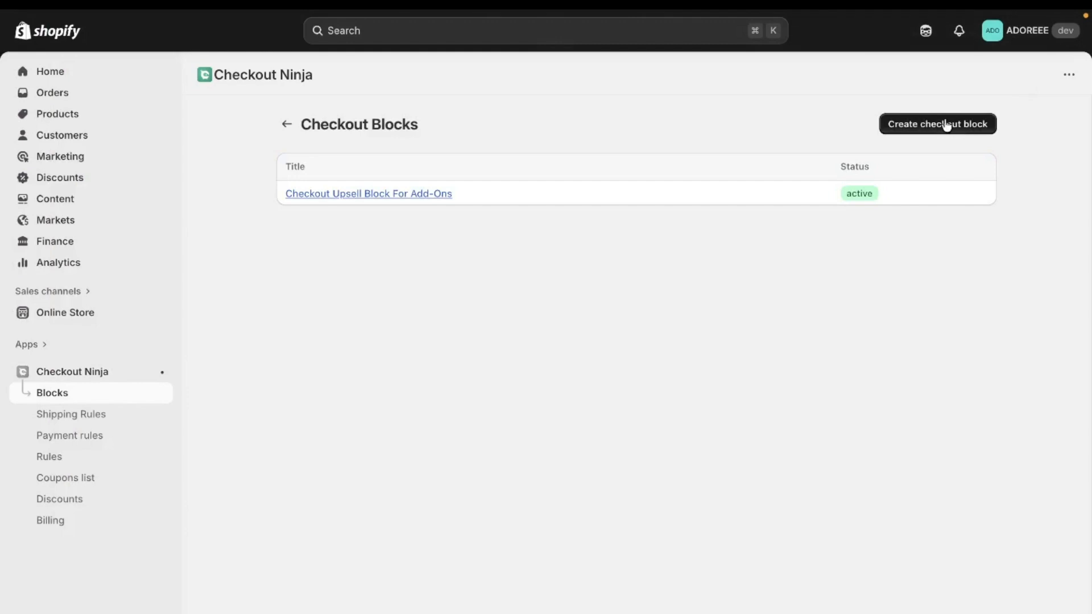
pyautogui.click(943, 122)
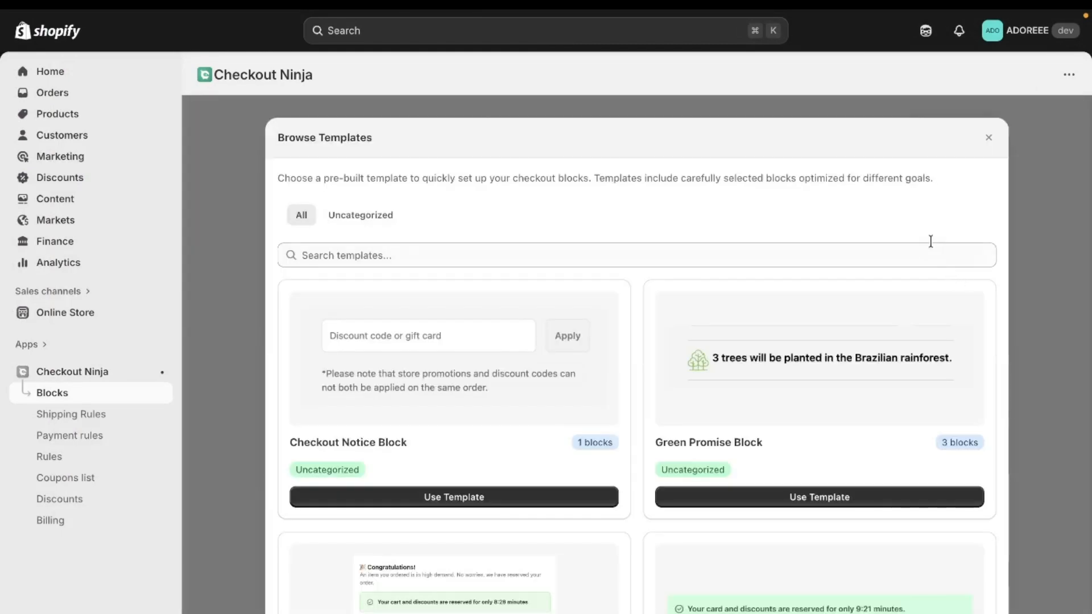
pyautogui.scroll(-2, 592, 428)
pyautogui.scroll(-4, 591, 428)
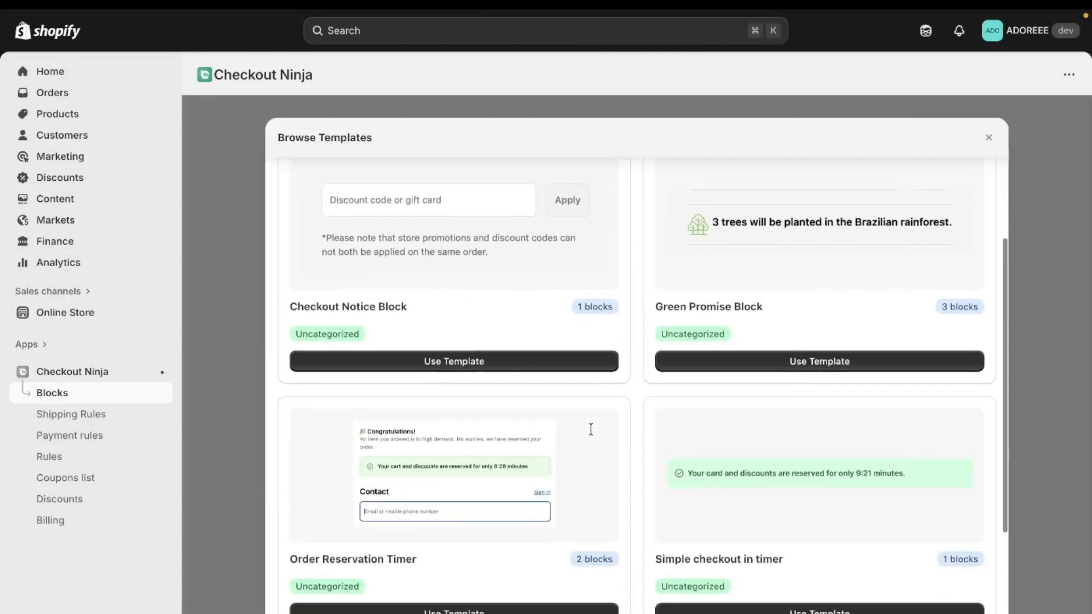
pyautogui.scroll(2, 591, 428)
pyautogui.scroll(4, 591, 429)
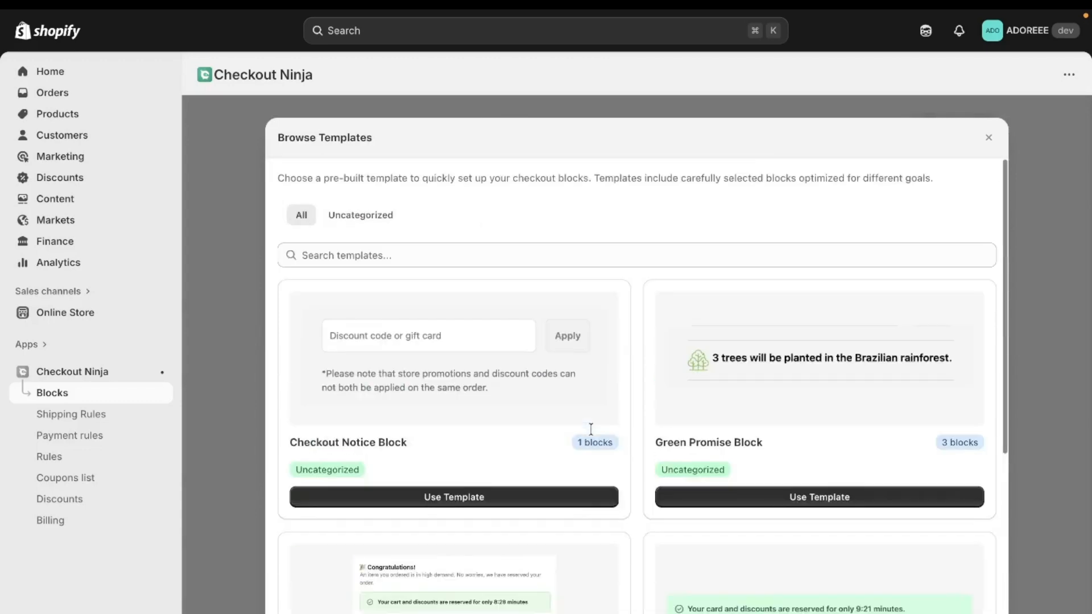
pyautogui.click(987, 139)
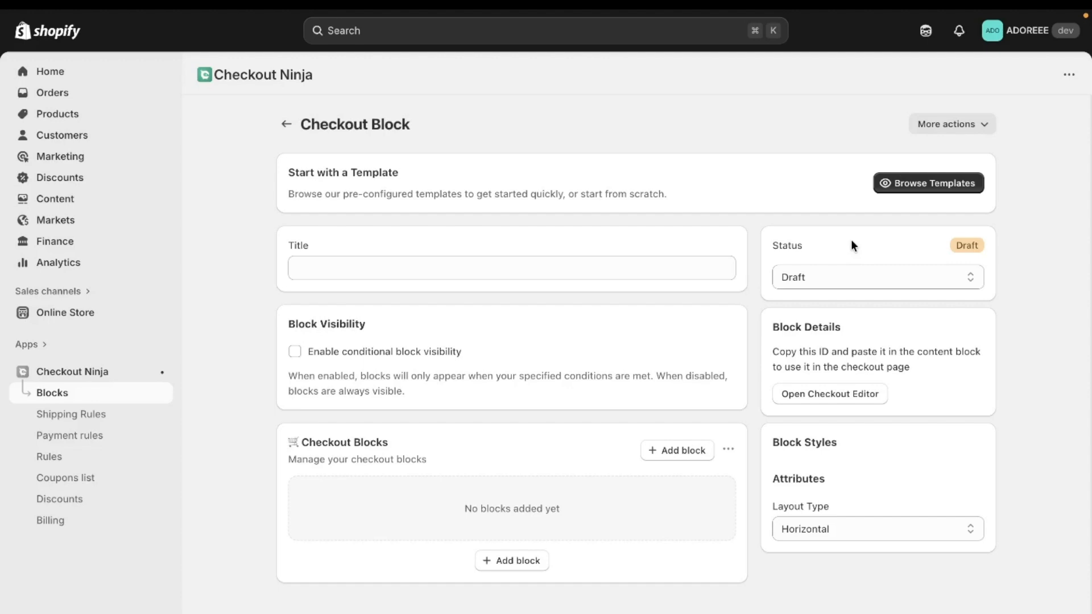
# Add a Payment Icon block to the new checkout block.
pyautogui.click(664, 454)
pyautogui.scroll(-3, 549, 469)
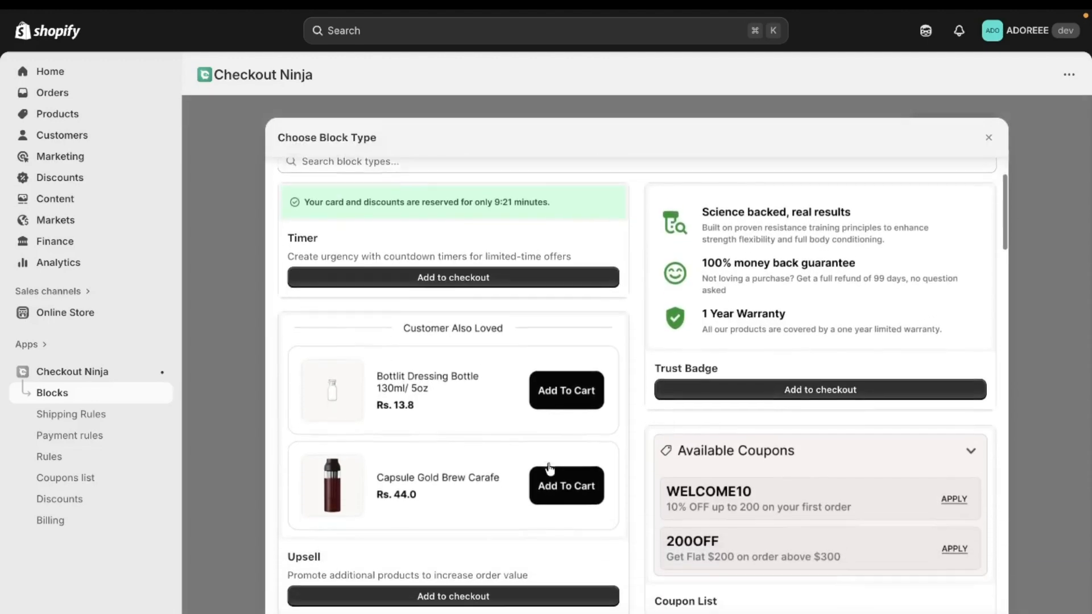
pyautogui.scroll(-10, 549, 469)
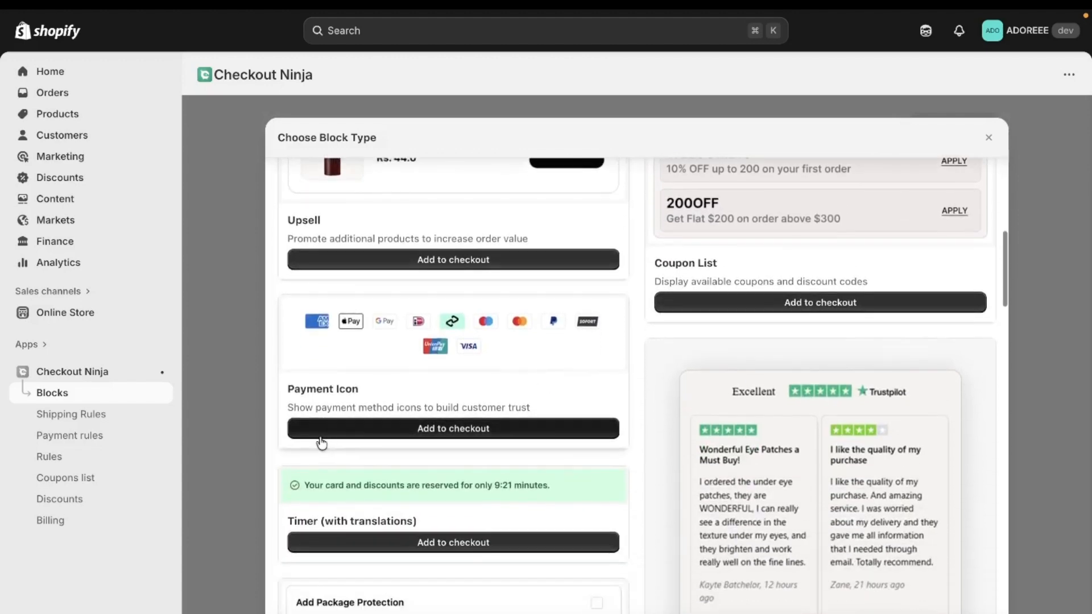
pyautogui.click(385, 432)
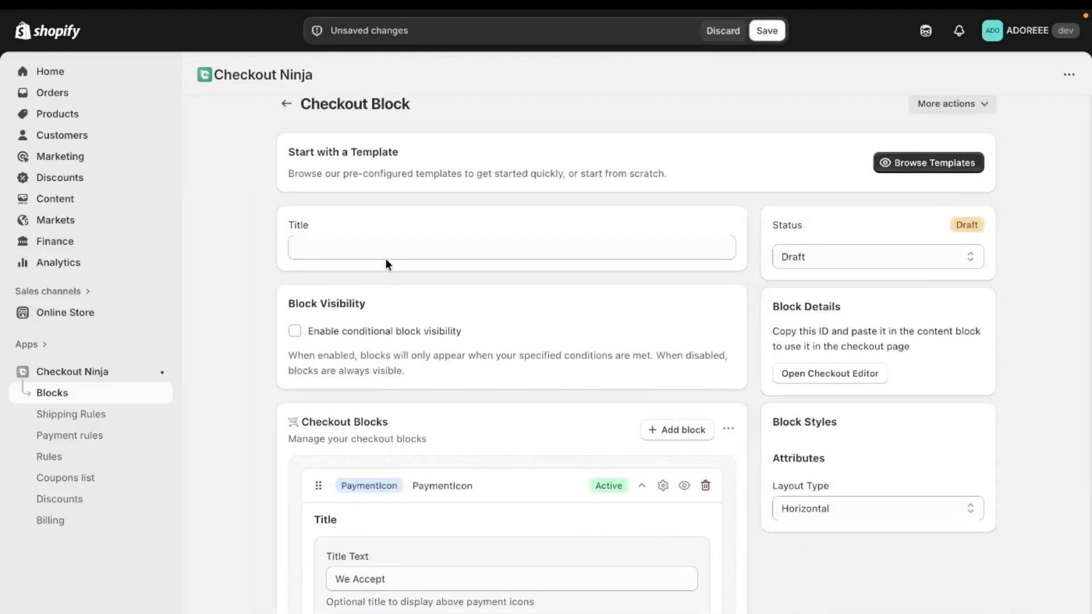
# Title the checkout block "Payment Icon Block".
pyautogui.click(387, 250)
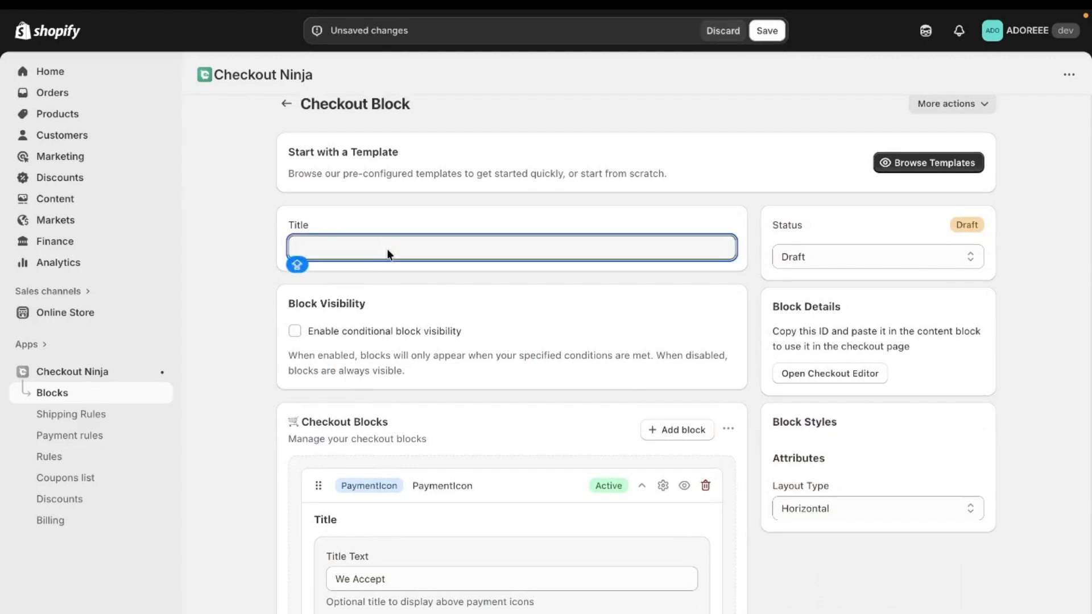
pyautogui.write('Payment')
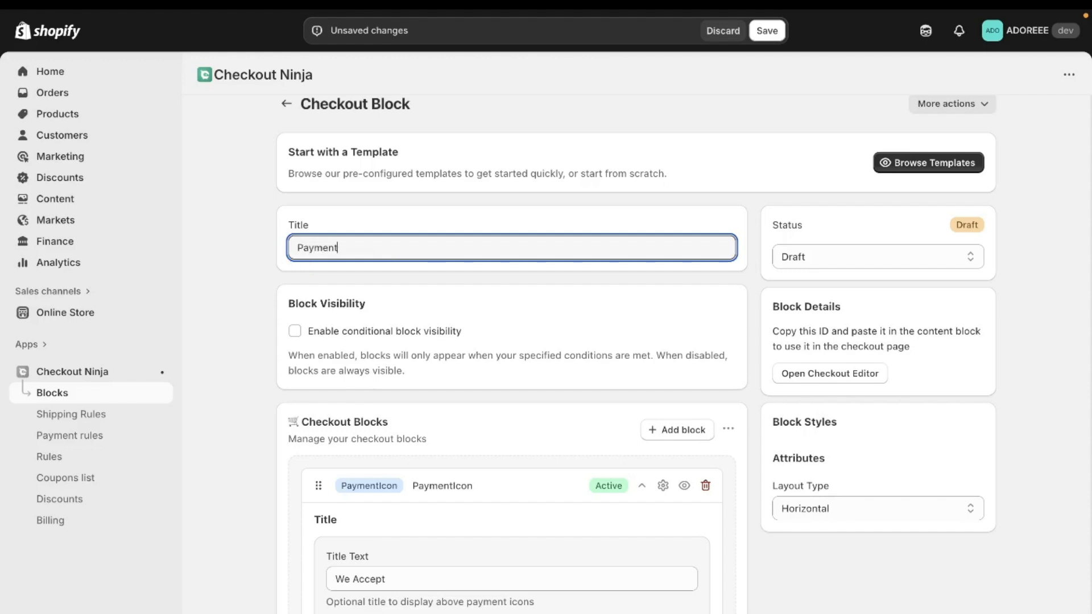
pyautogui.write(' Icon Block')
pyautogui.click(505, 219)
# Try conditional block visibility, review the available conditions, remove the empty condition and turn the option back off.
pyautogui.scroll(-2, 482, 270)
pyautogui.scroll(-2, 482, 270)
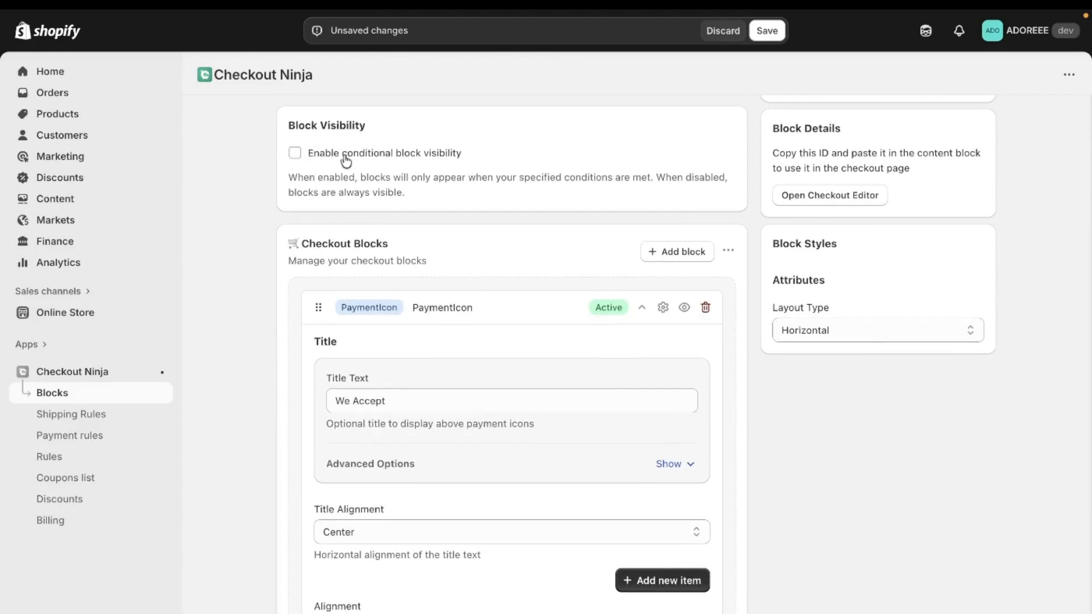
pyautogui.click(345, 158)
pyautogui.click(672, 234)
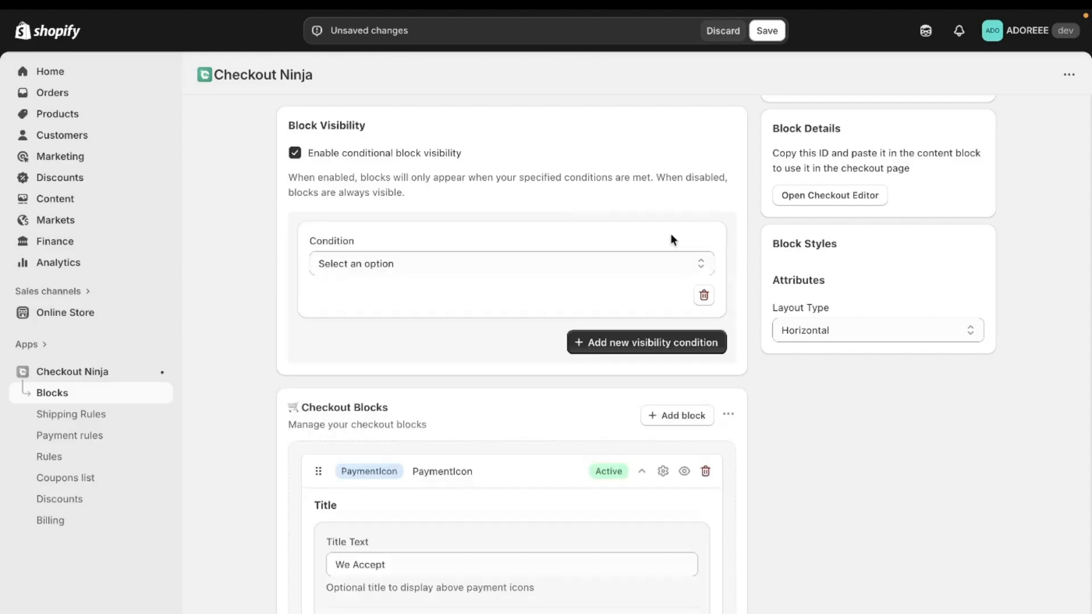
pyautogui.click(579, 269)
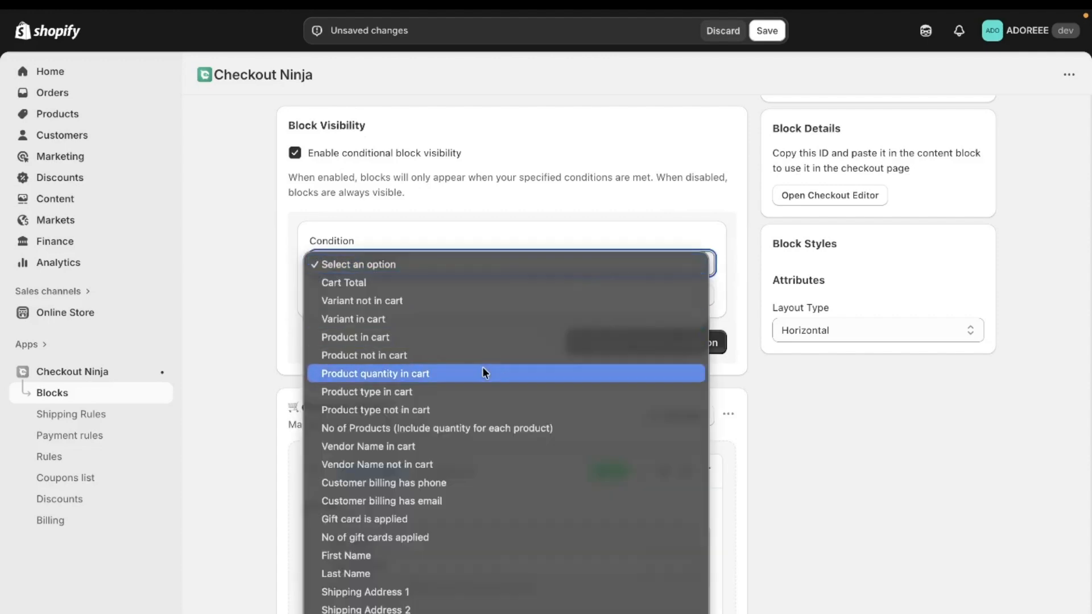
pyautogui.scroll(-3, 487, 565)
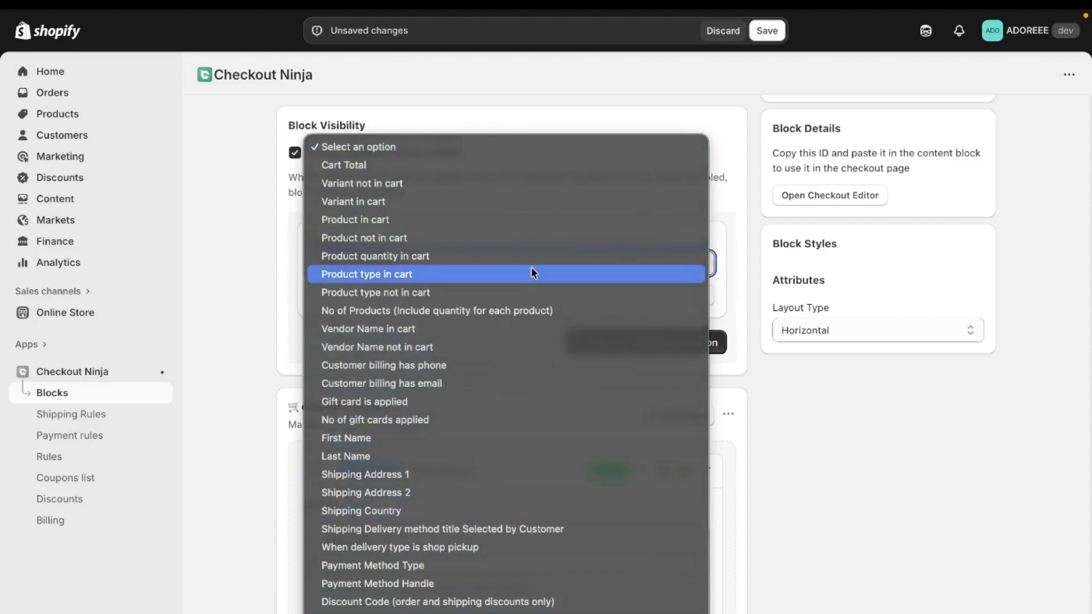
pyautogui.click(256, 365)
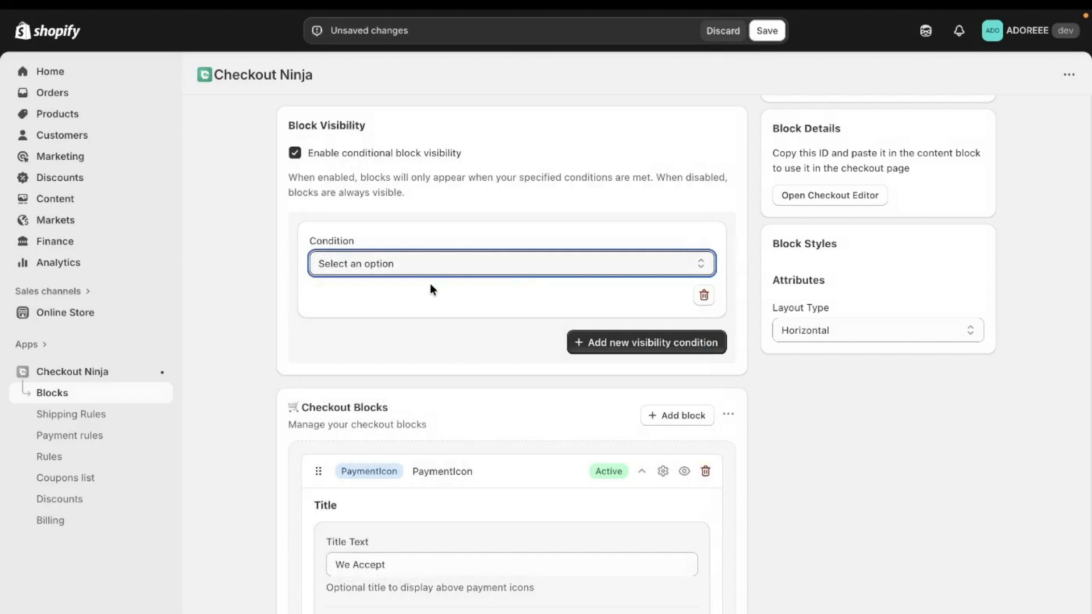
pyautogui.click(704, 297)
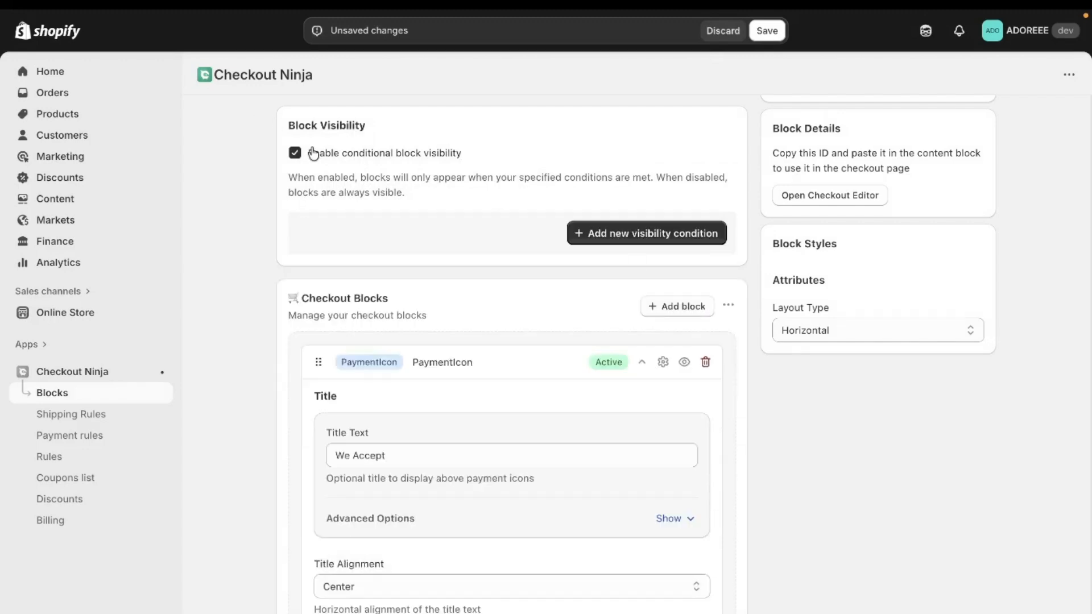
pyautogui.click(296, 153)
# Set the title text of the payment icons to "We Accepts".
pyautogui.scroll(-3, 493, 237)
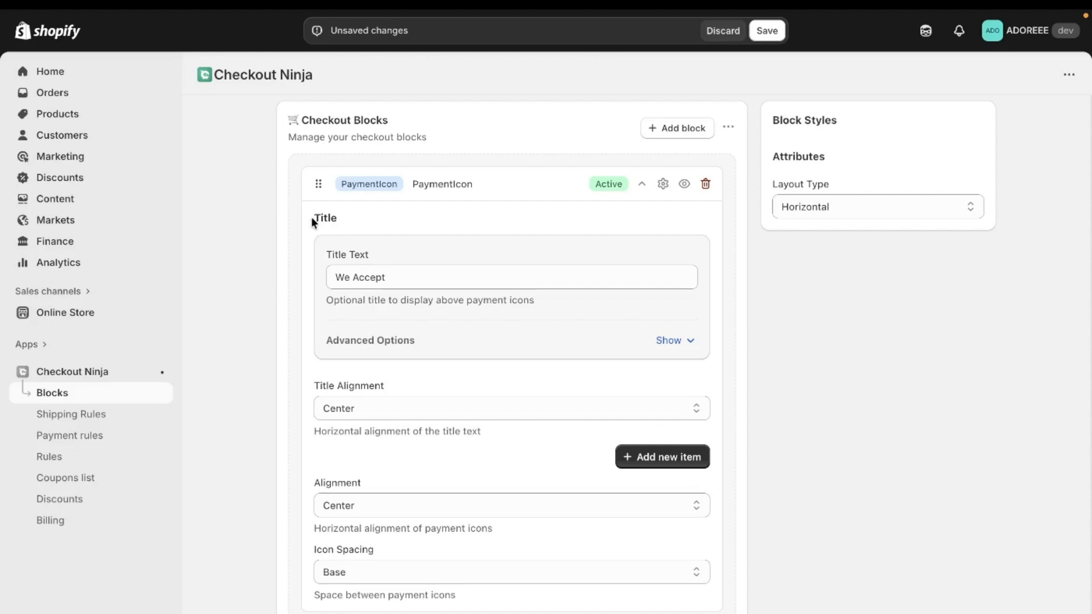
pyautogui.moveTo(311, 220); pyautogui.dragTo(384, 221)
pyautogui.click(384, 222)
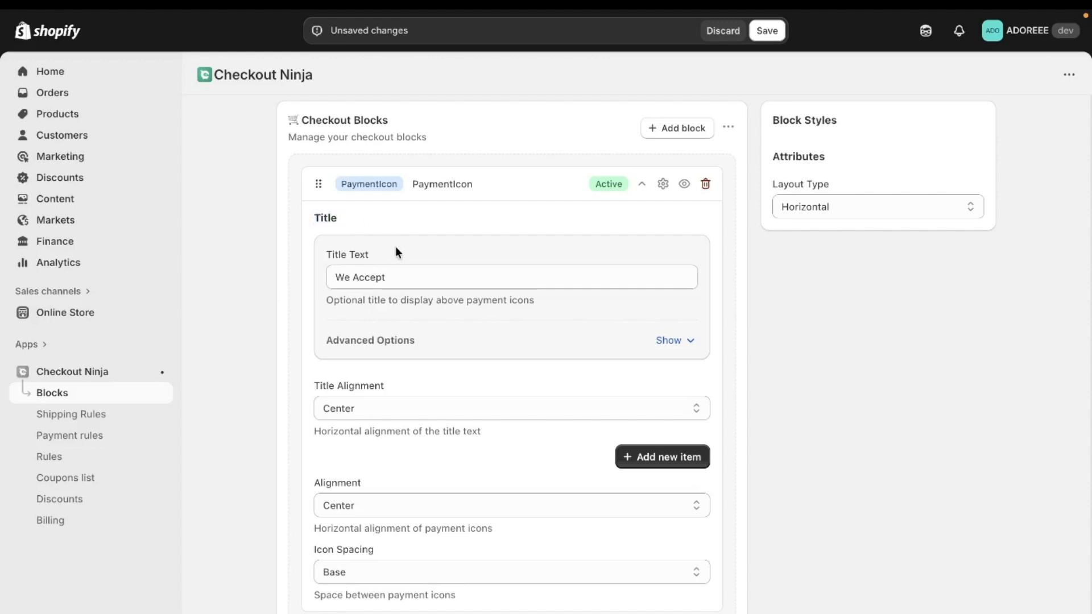
pyautogui.click(402, 280)
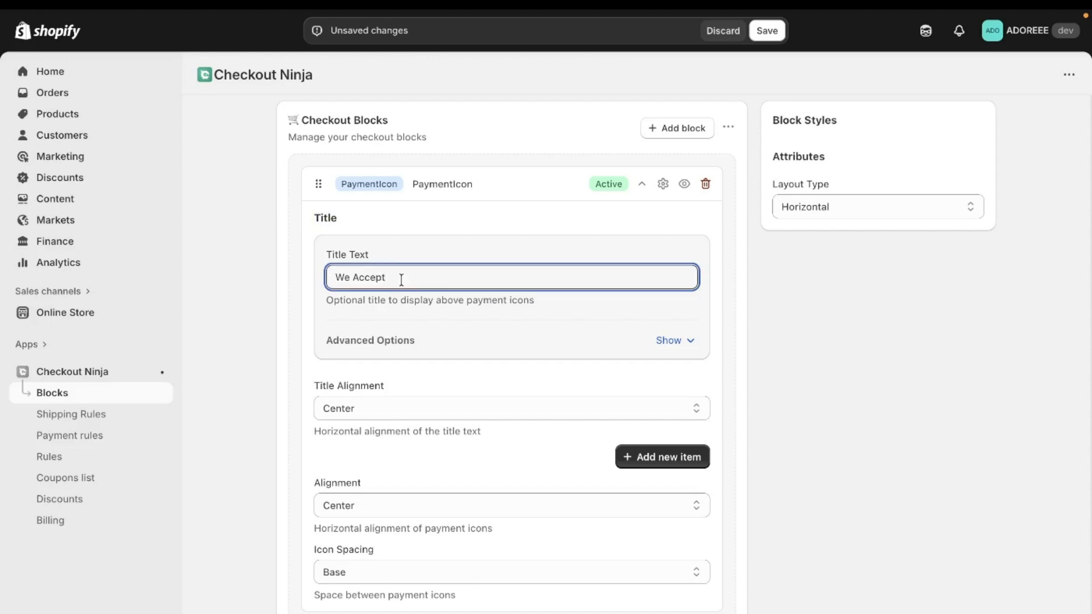
pyautogui.write('s')
# Show the title's advanced options and set its size to Large.
pyautogui.click(684, 341)
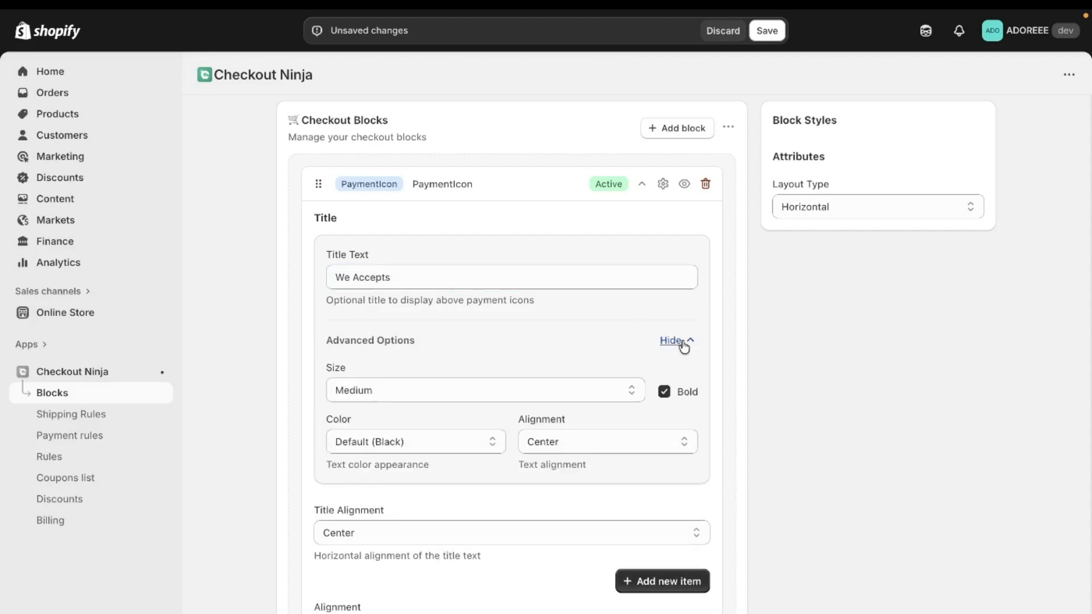
pyautogui.scroll(-1, 503, 350)
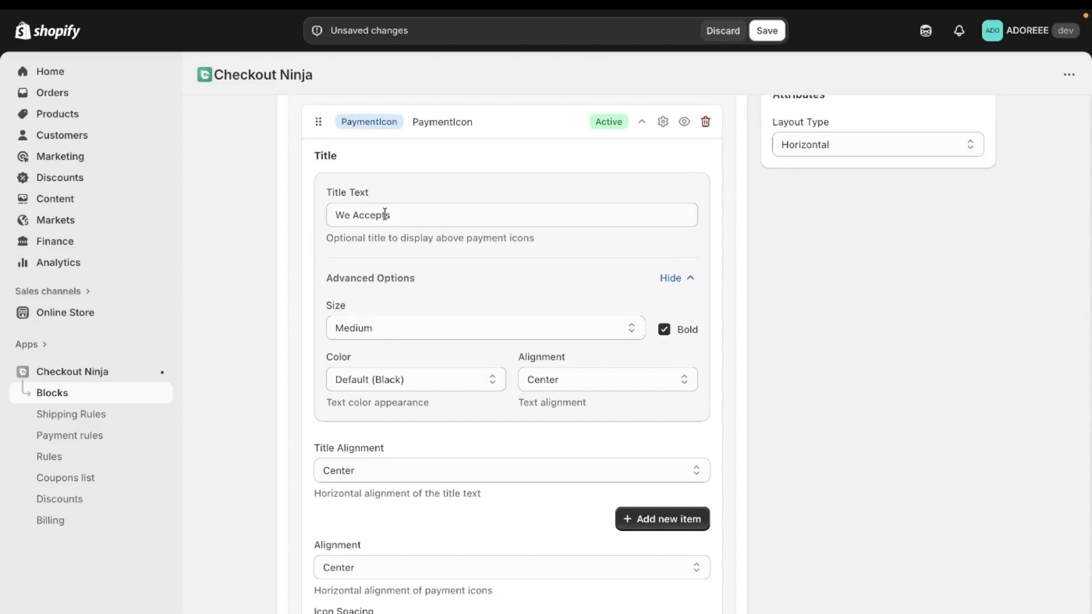
pyautogui.click(358, 328)
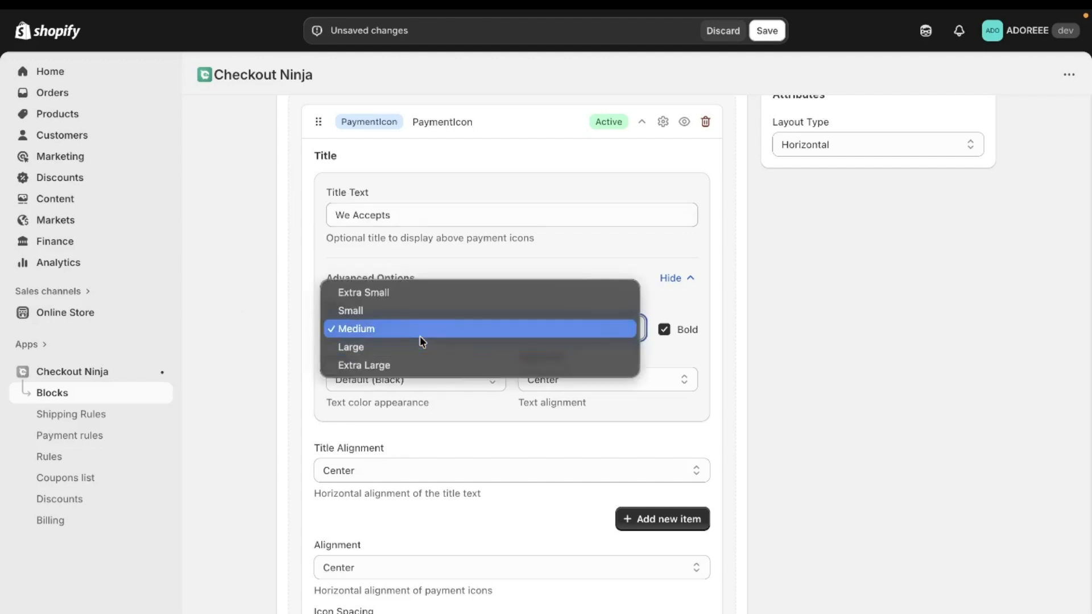
pyautogui.click(421, 347)
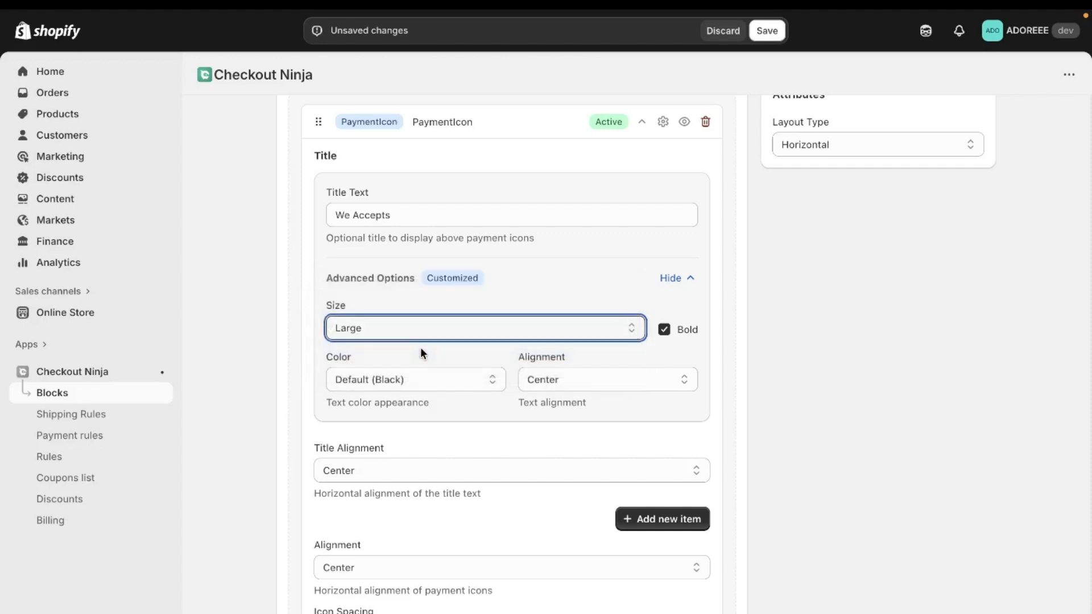
# Keep the title color at Default (Black) and both the text alignment and Title Alignment at Center.
pyautogui.scroll(-1, 424, 342)
pyautogui.click(430, 335)
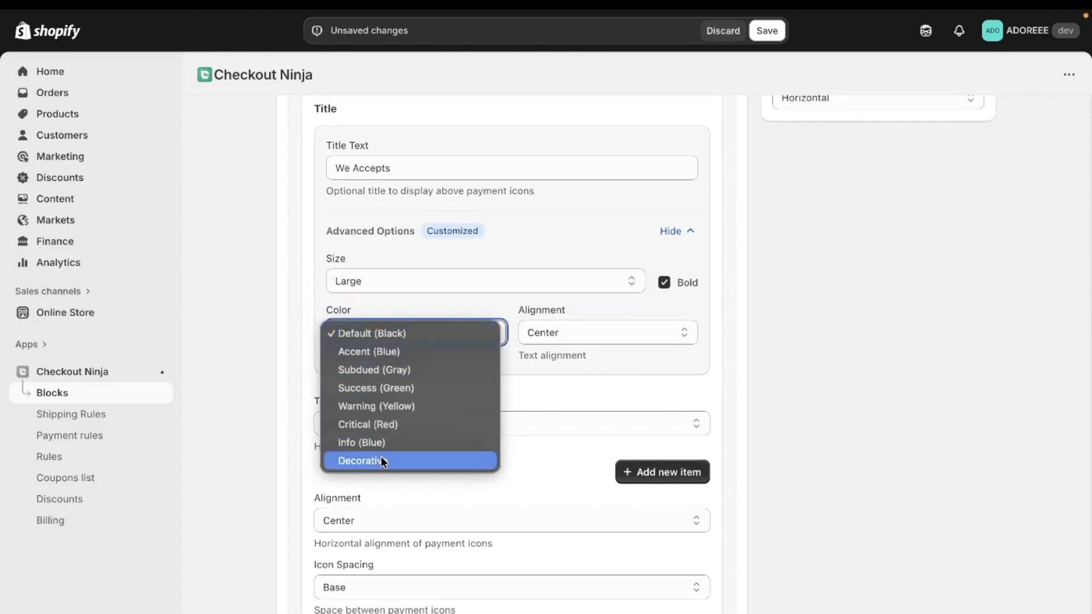
pyautogui.click(422, 332)
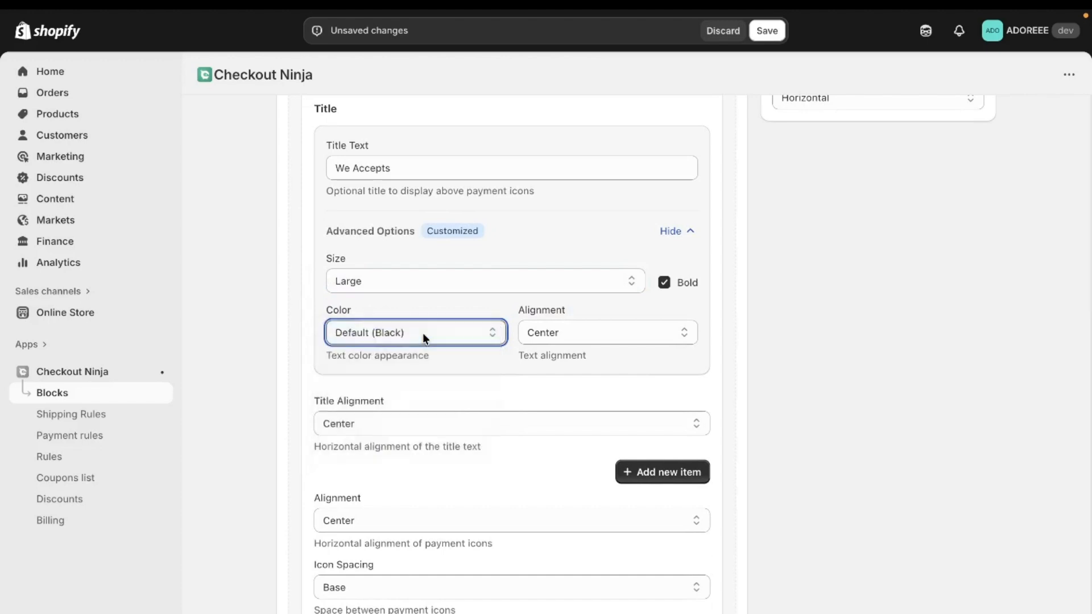
pyautogui.click(558, 335)
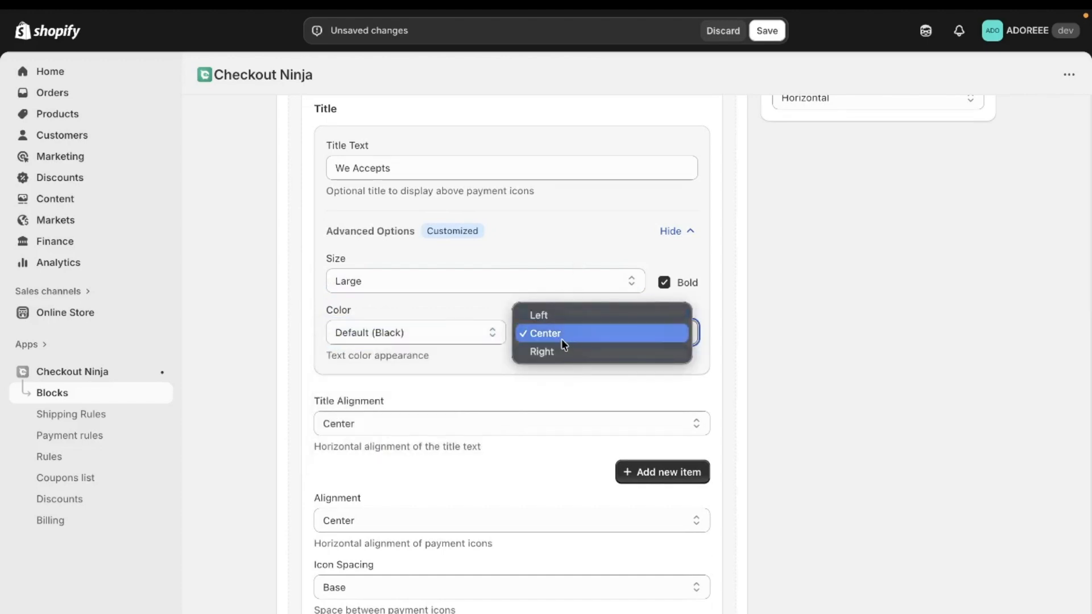
pyautogui.click(562, 339)
pyautogui.scroll(-1, 562, 339)
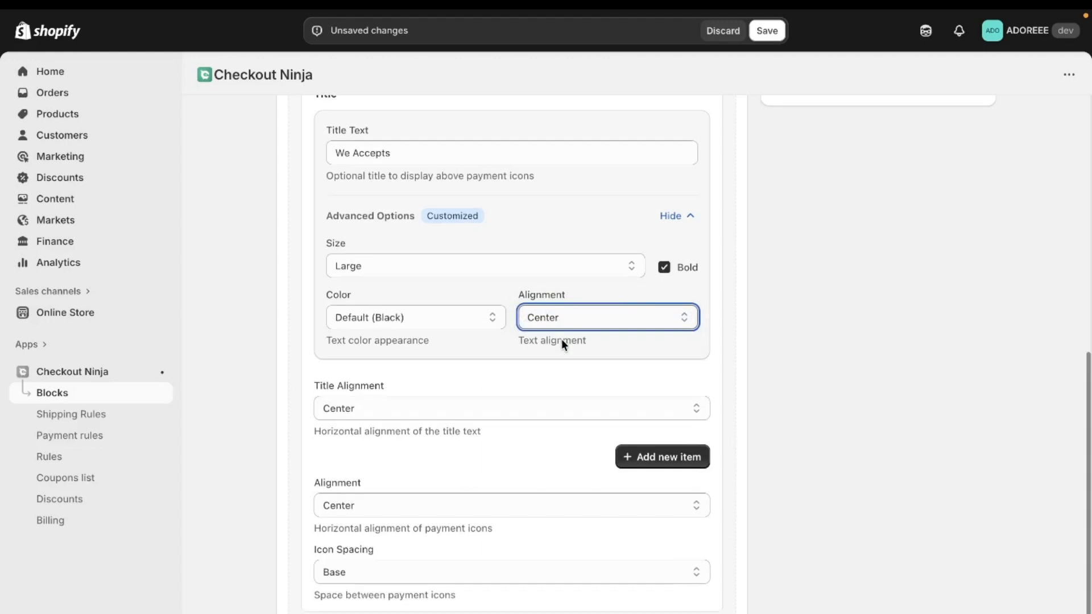
pyautogui.click(454, 410)
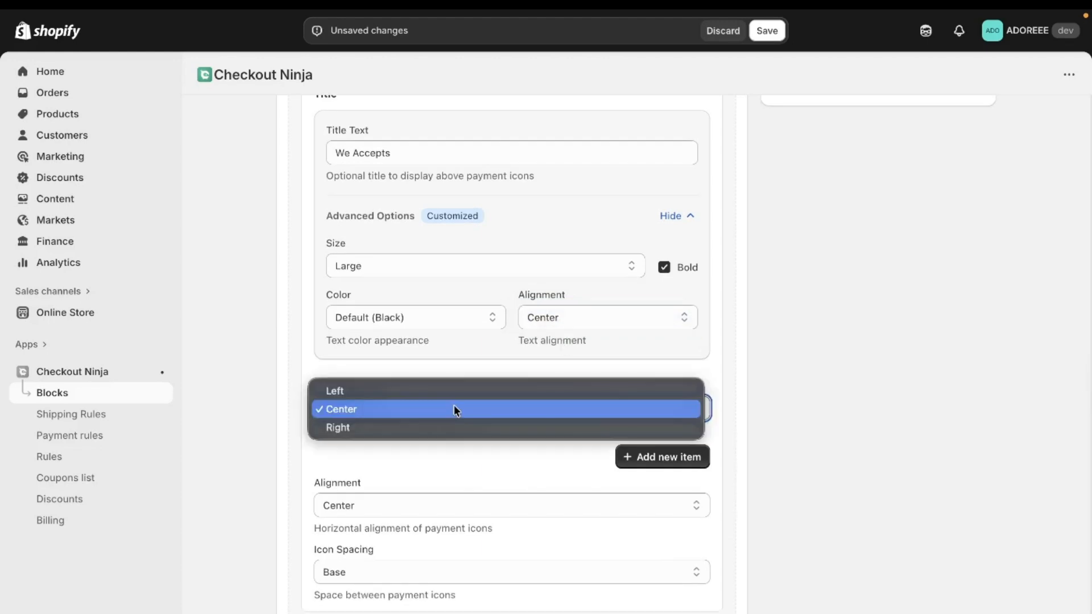
pyautogui.click(455, 409)
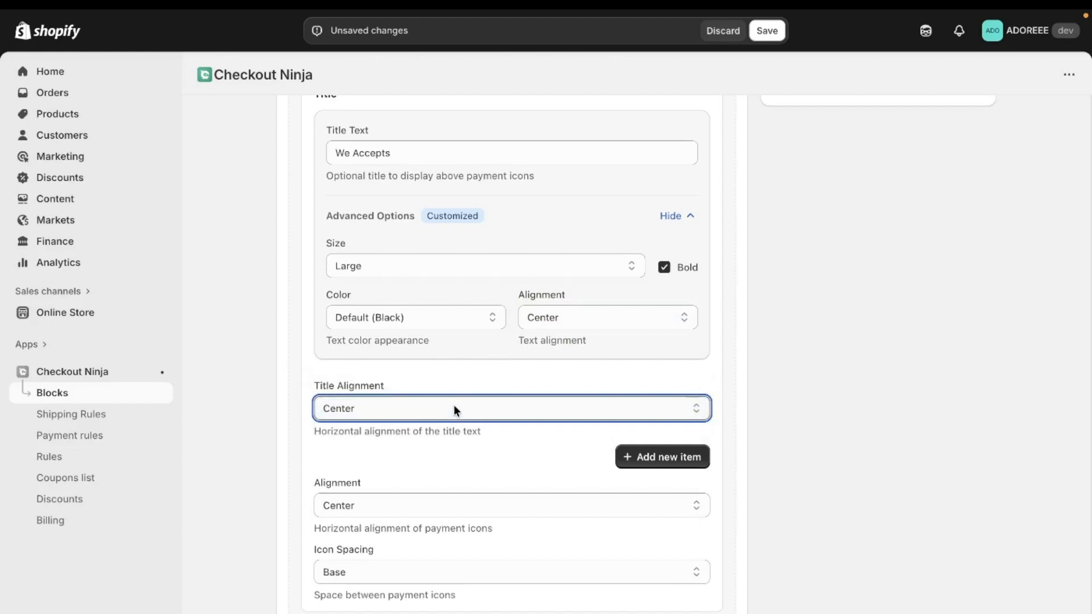
# Add two payment method icons to the block, Visa and Mastercard.
pyautogui.click(658, 466)
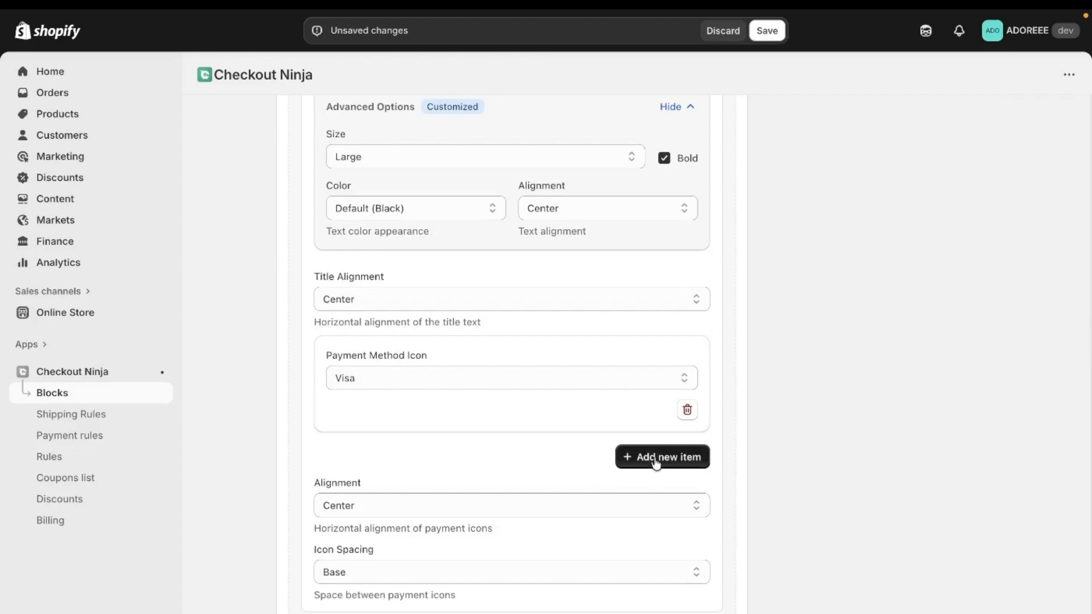
pyautogui.click(649, 376)
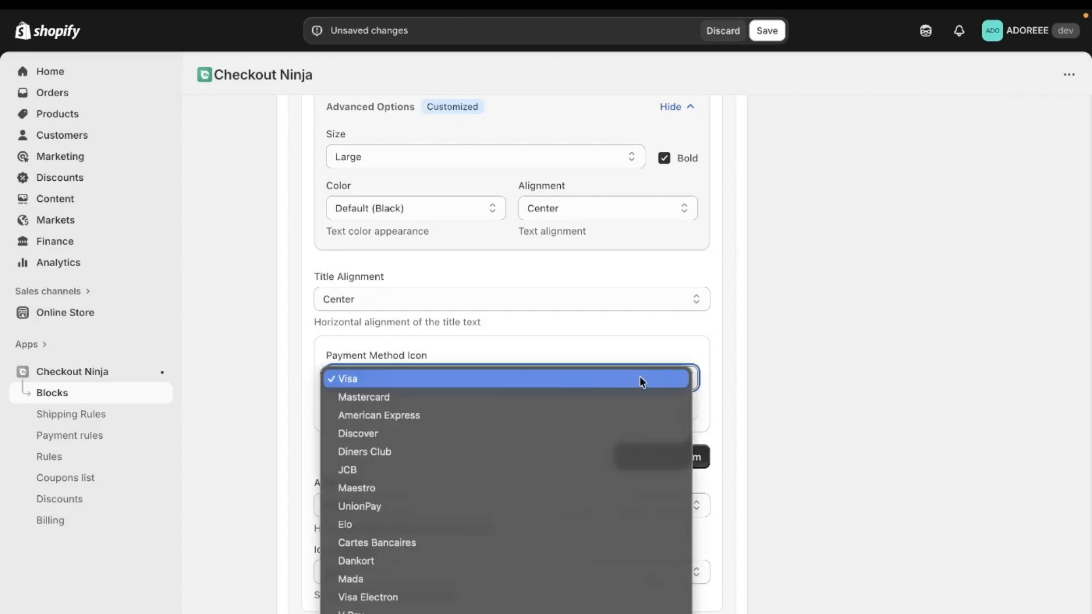
pyautogui.click(637, 379)
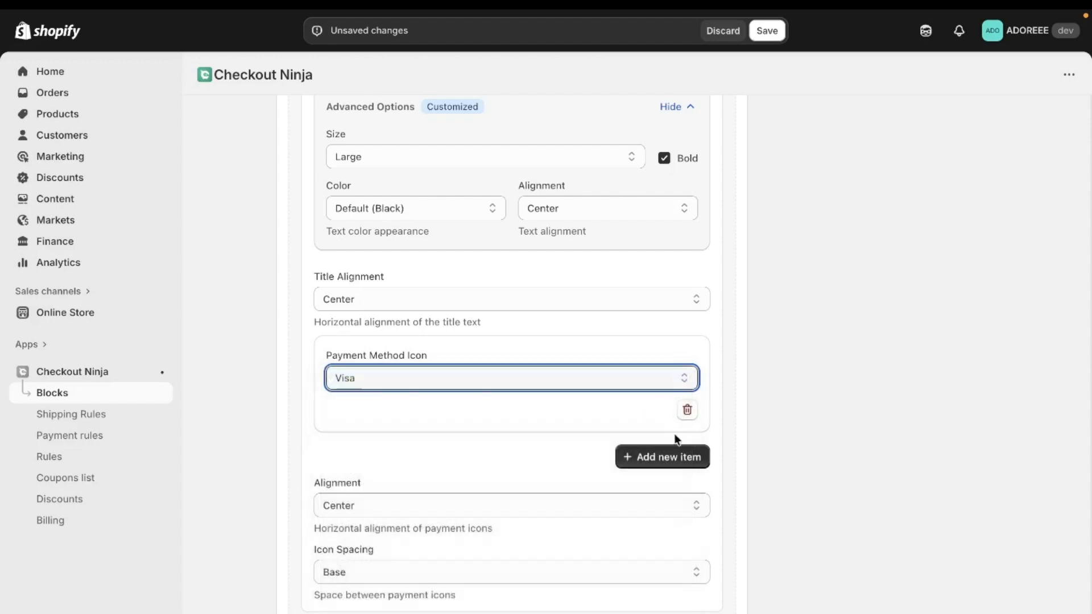
pyautogui.click(663, 455)
pyautogui.click(654, 490)
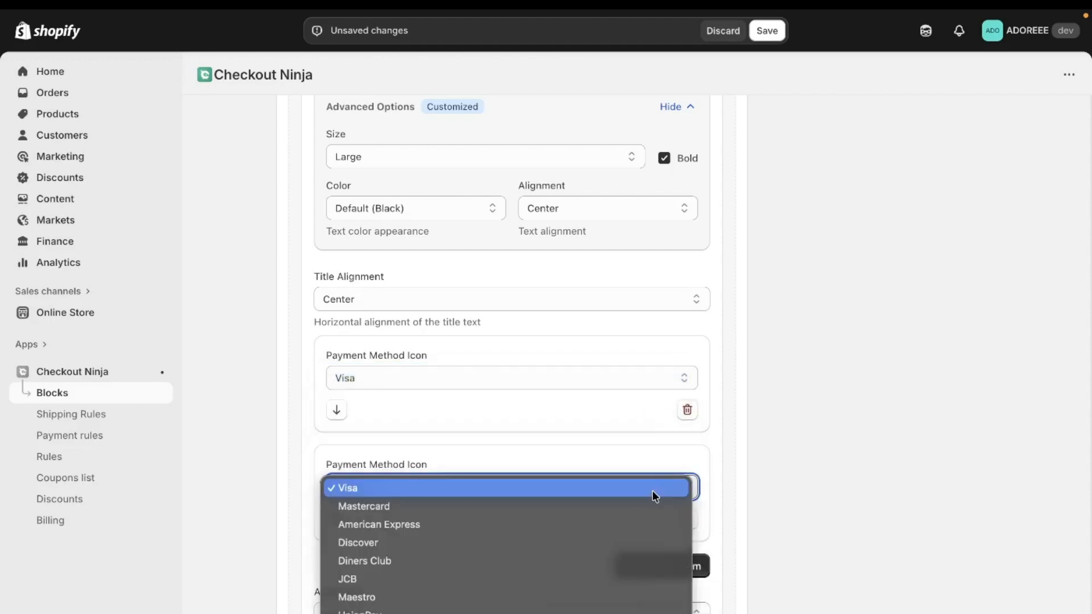
pyautogui.click(629, 506)
# Add two more payment method icons after Mastercard, RuPay and Google Pay.
pyautogui.scroll(-2, 629, 507)
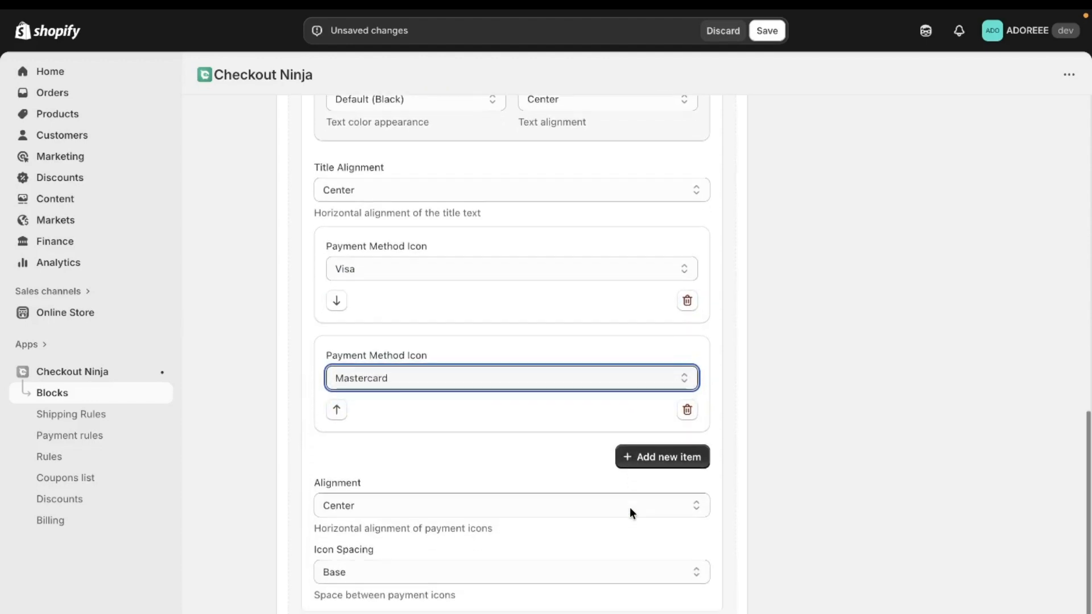
pyautogui.click(659, 455)
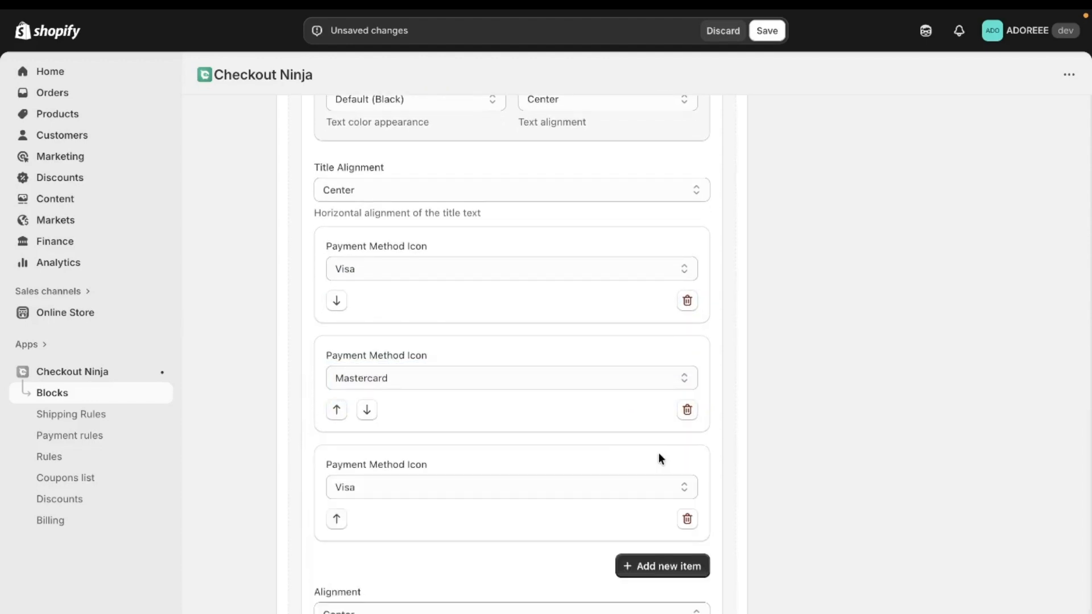
pyautogui.click(504, 479)
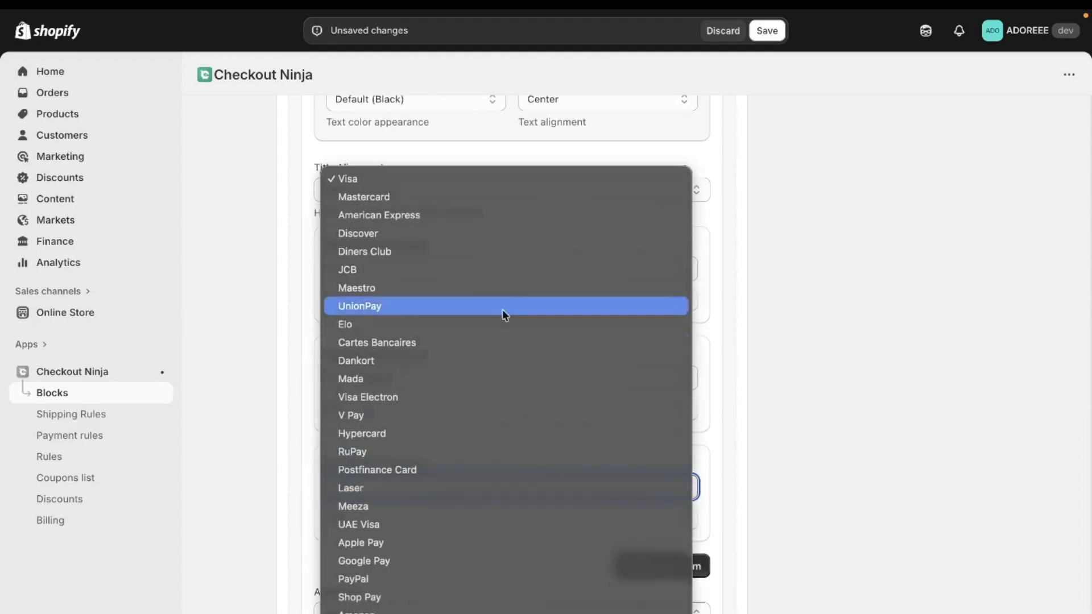
pyautogui.click(477, 452)
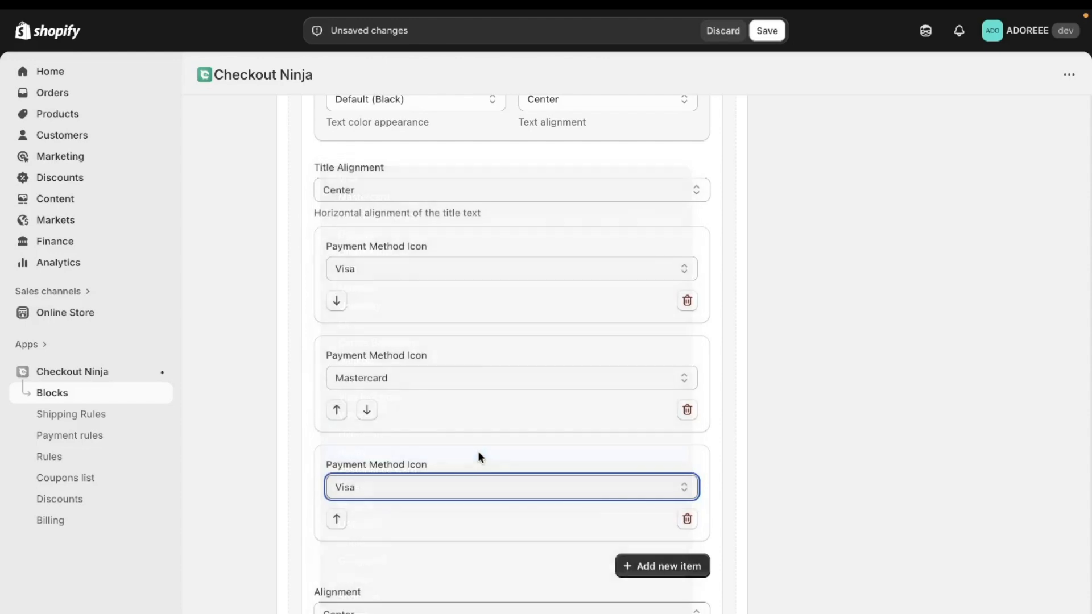
pyautogui.click(660, 566)
pyautogui.scroll(-4, 592, 520)
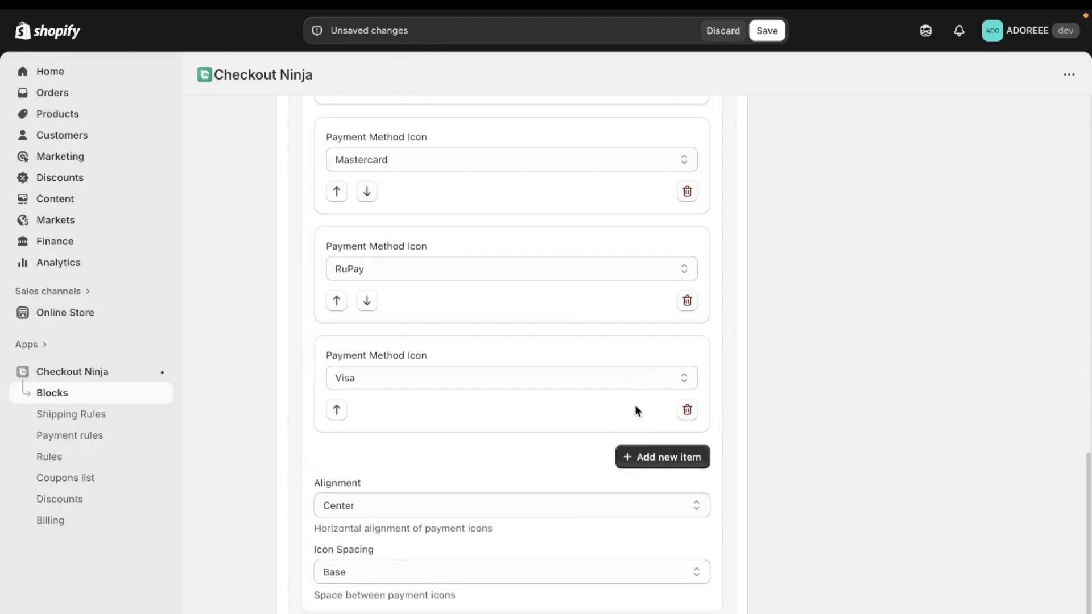
pyautogui.click(625, 381)
pyautogui.scroll(-5, 583, 458)
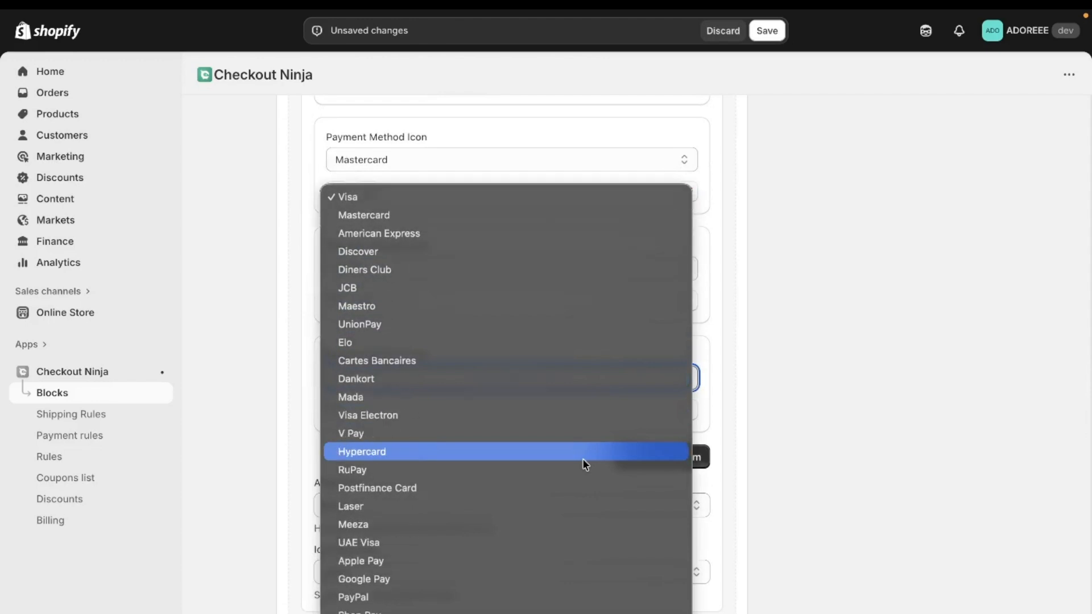
pyautogui.scroll(-3, 573, 489)
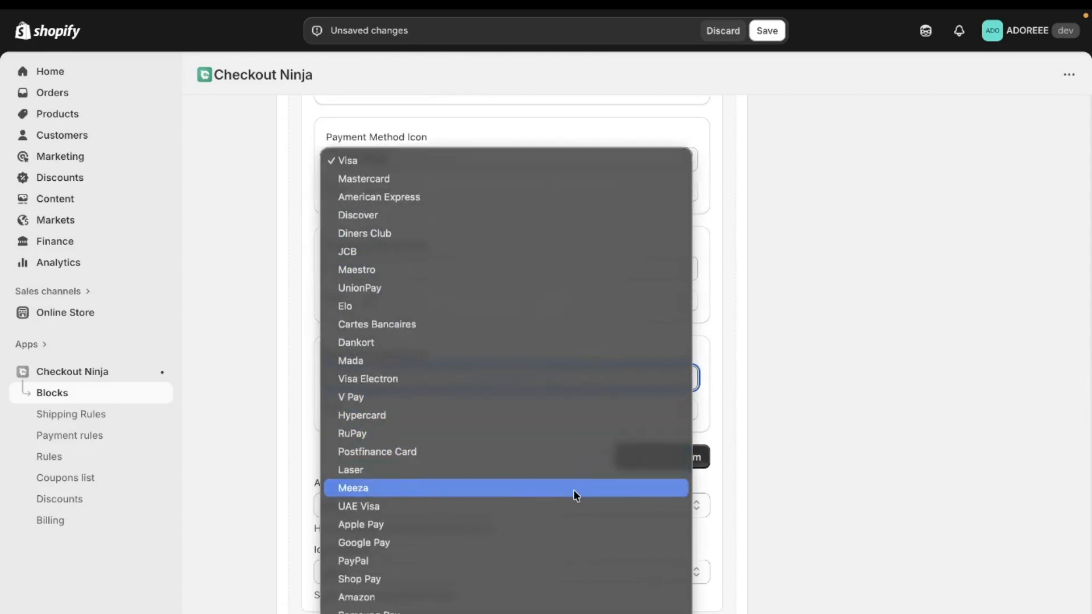
pyautogui.click(573, 452)
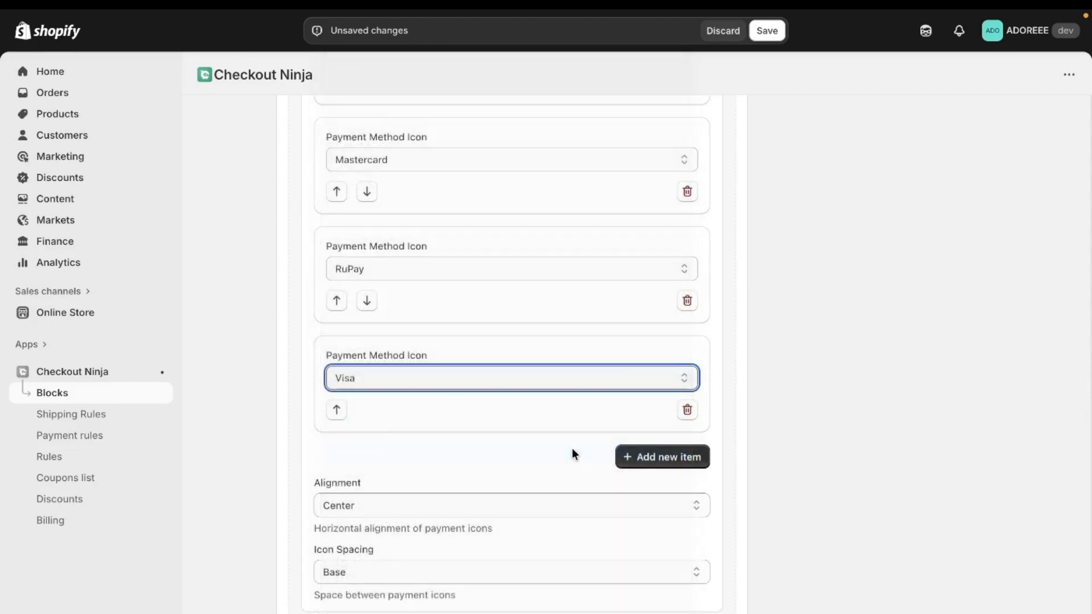
# Add a fifth payment method icon for Amazon and review the list of icons.
pyautogui.click(653, 457)
pyautogui.click(548, 496)
pyautogui.scroll(-15, 547, 496)
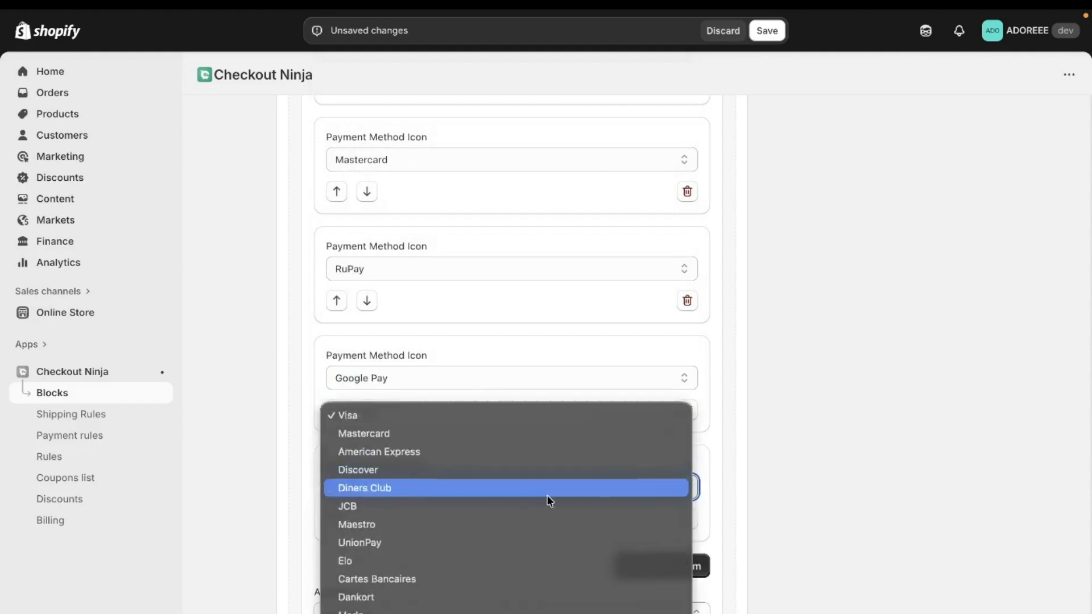
pyautogui.scroll(-1, 547, 501)
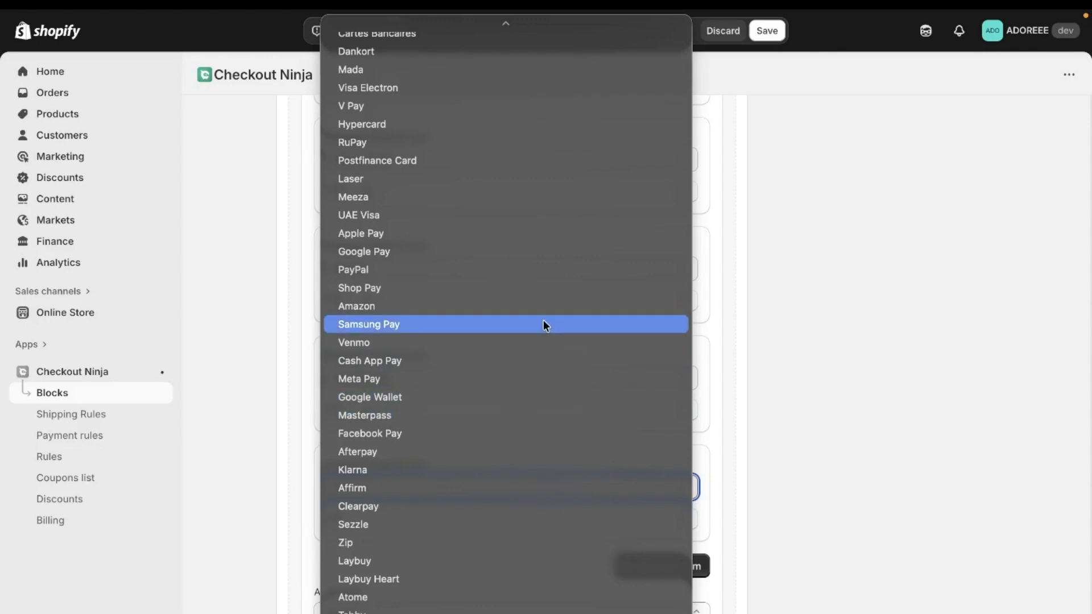
pyautogui.click(542, 305)
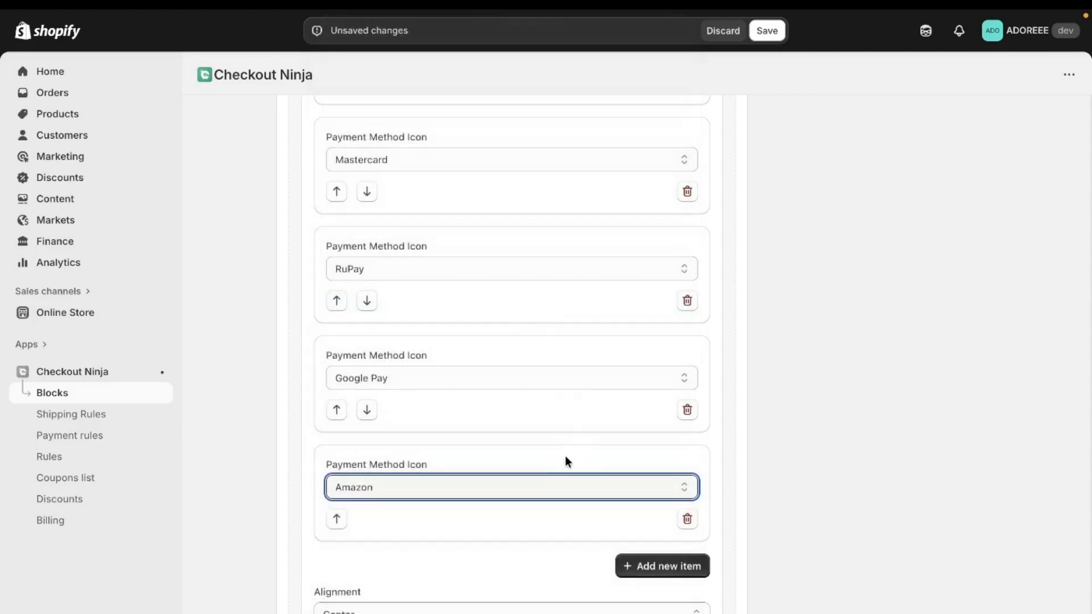
pyautogui.scroll(3, 554, 448)
pyautogui.scroll(-5, 554, 448)
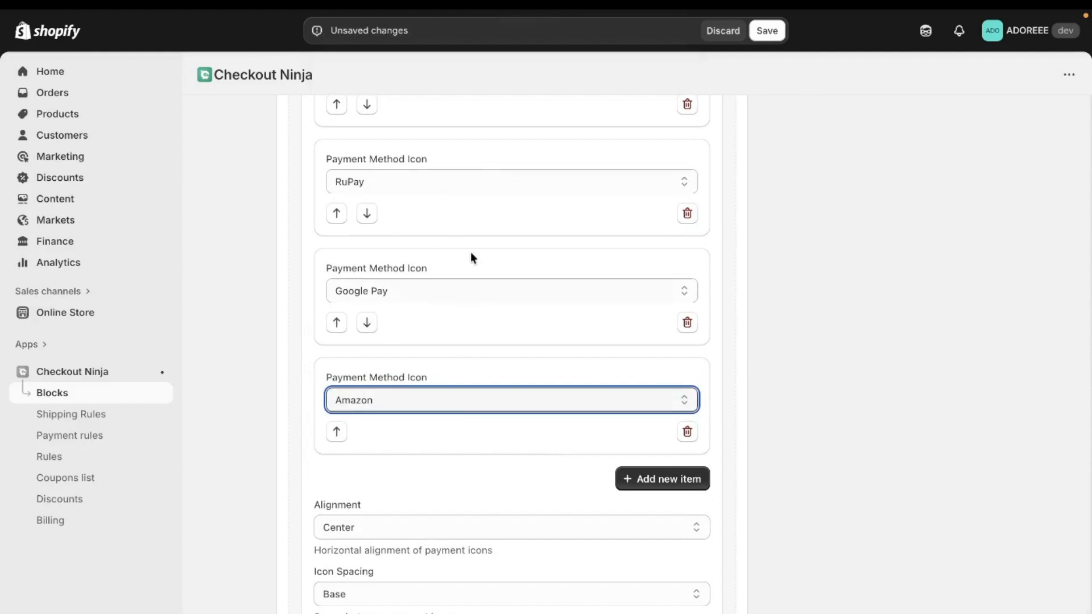
pyautogui.scroll(-1, 492, 353)
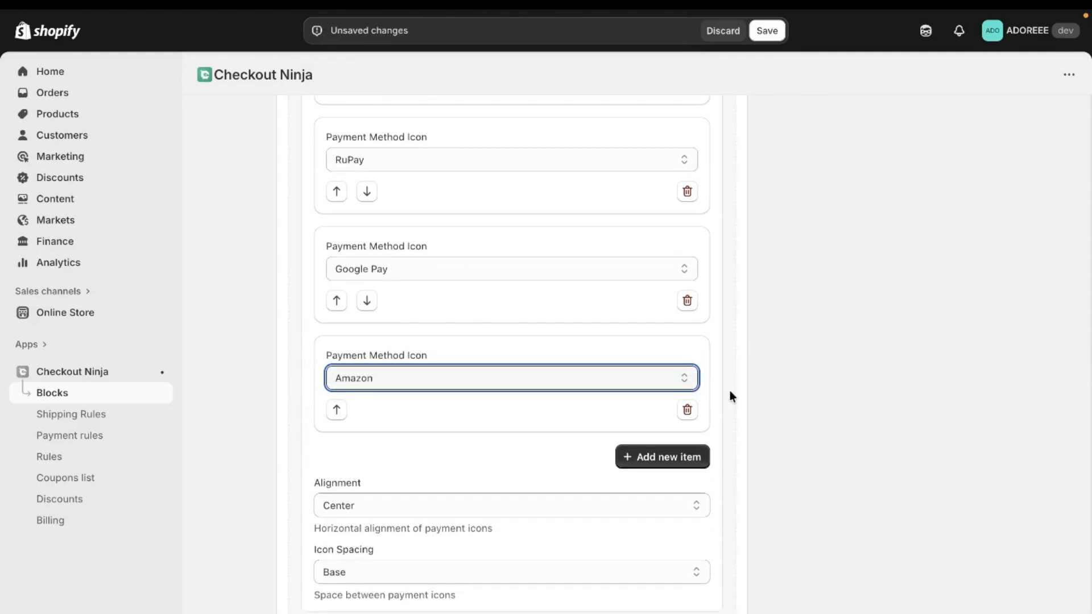
pyautogui.click(760, 392)
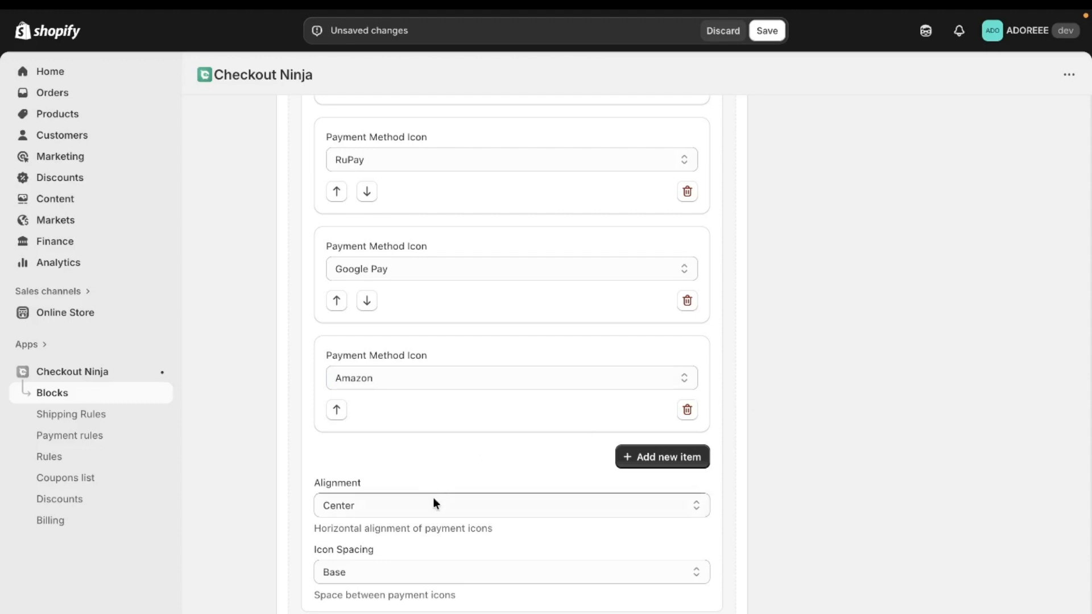
# Keep the payment icons' alignment at Center and the icon spacing at Base.
pyautogui.click(443, 510)
pyautogui.click(443, 510)
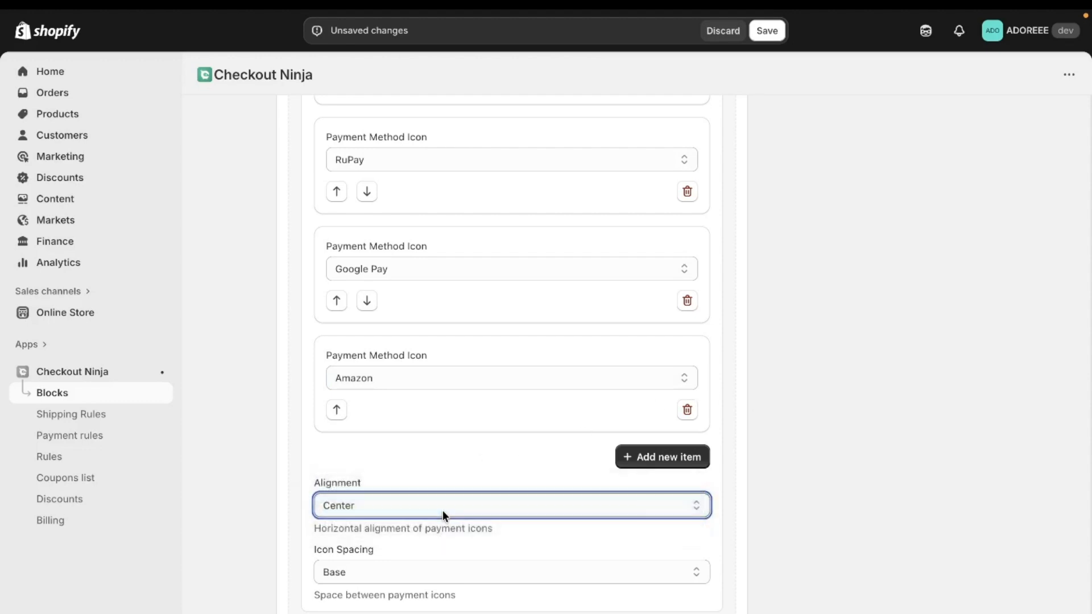
pyautogui.click(427, 578)
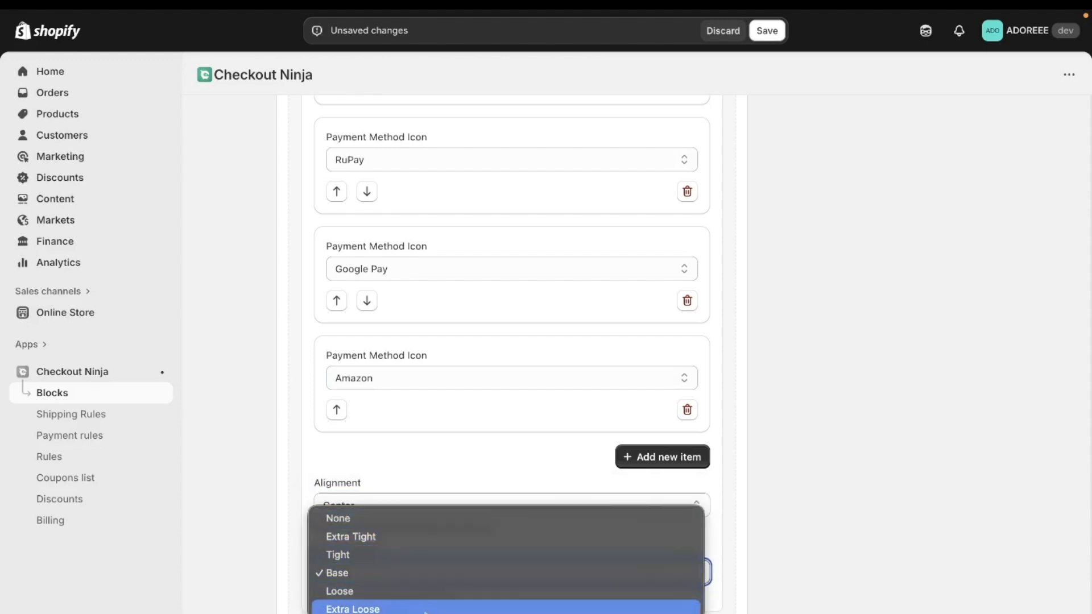
pyautogui.click(444, 575)
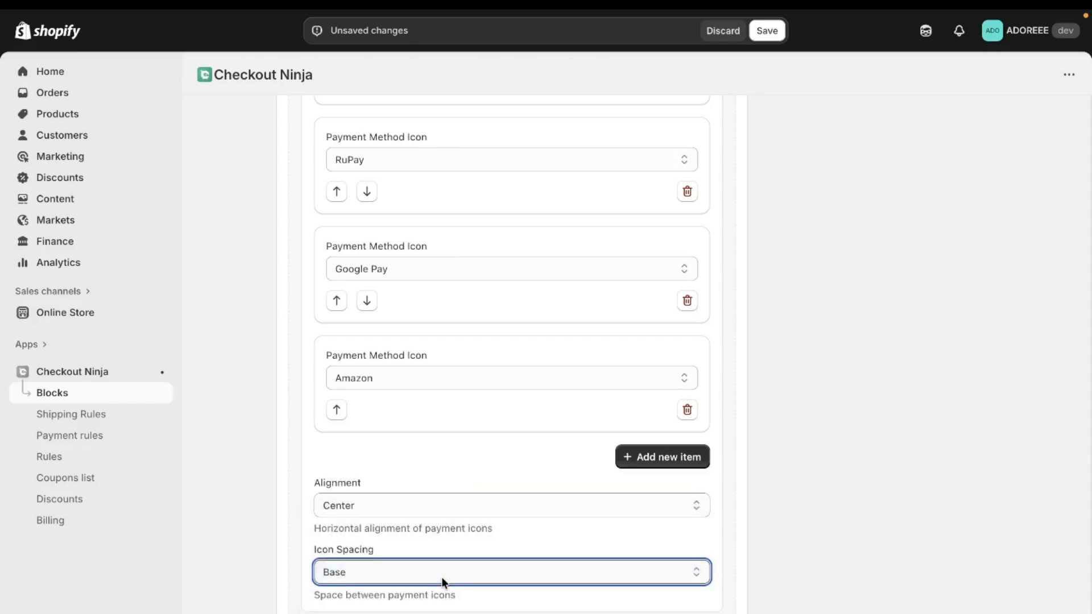
# Set the status of the Payment Icon Block to Active and save the block.
pyautogui.scroll(15, 479, 299)
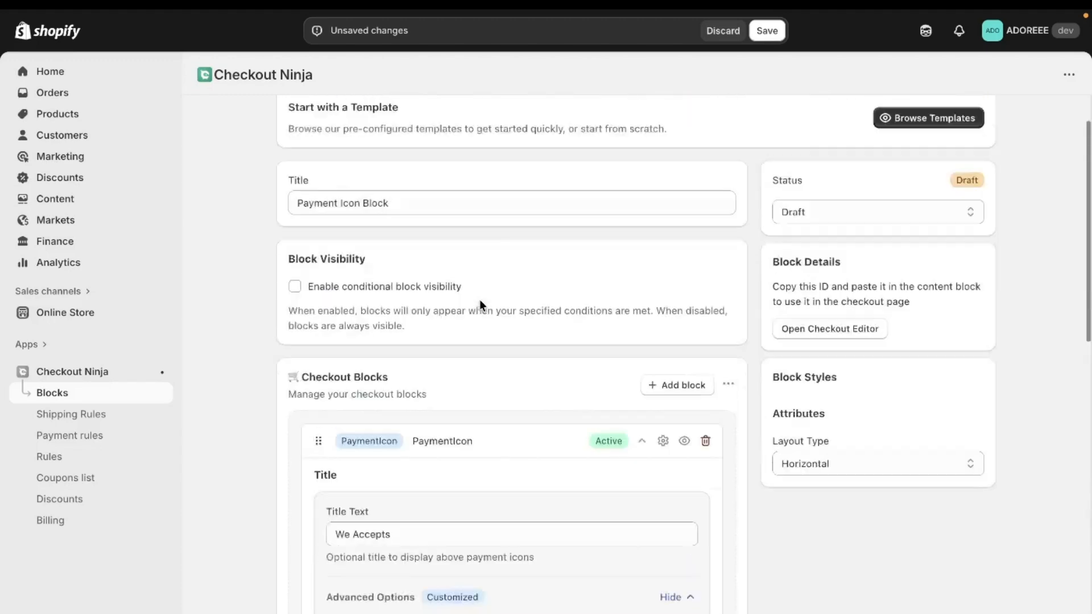
pyautogui.scroll(2, 480, 299)
pyautogui.click(899, 272)
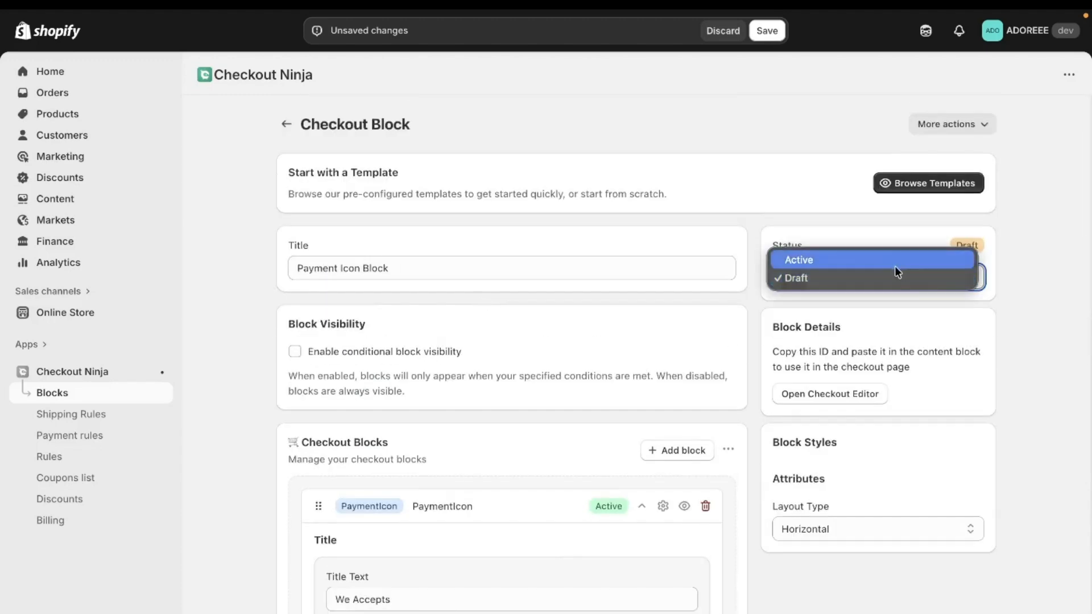
pyautogui.click(892, 260)
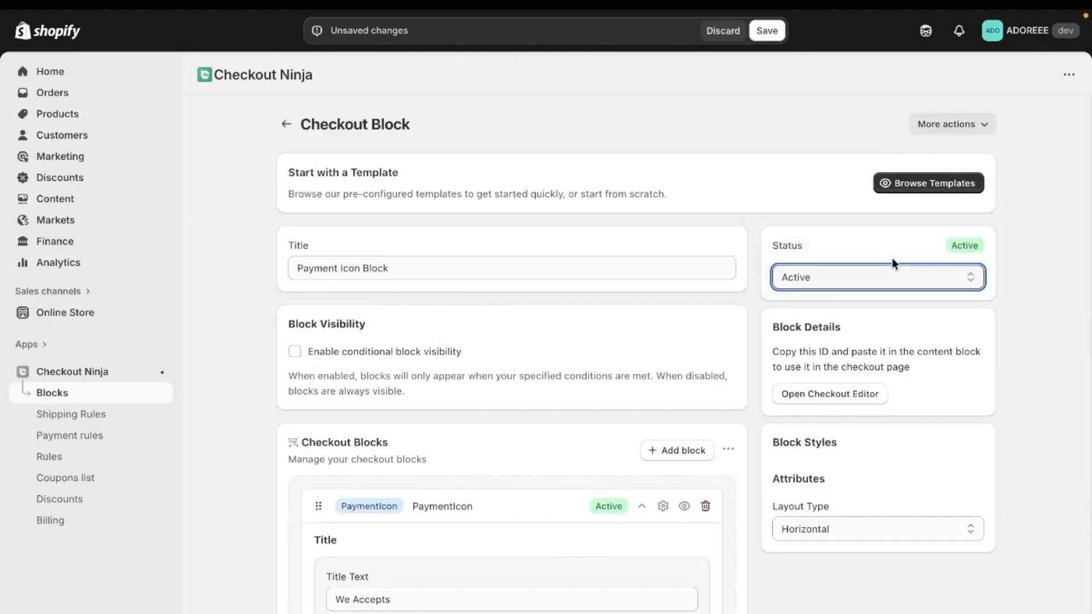
pyautogui.click(774, 28)
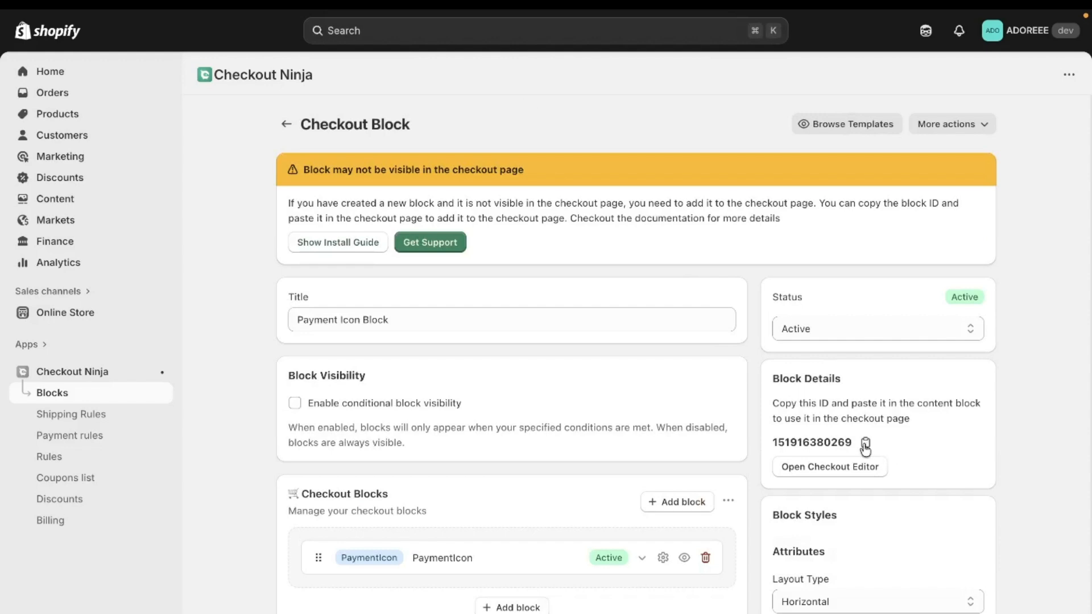
# Open the checkout editor from the block details and add a Checkout Ninja Custom Block to the checkout.
pyautogui.click(837, 468)
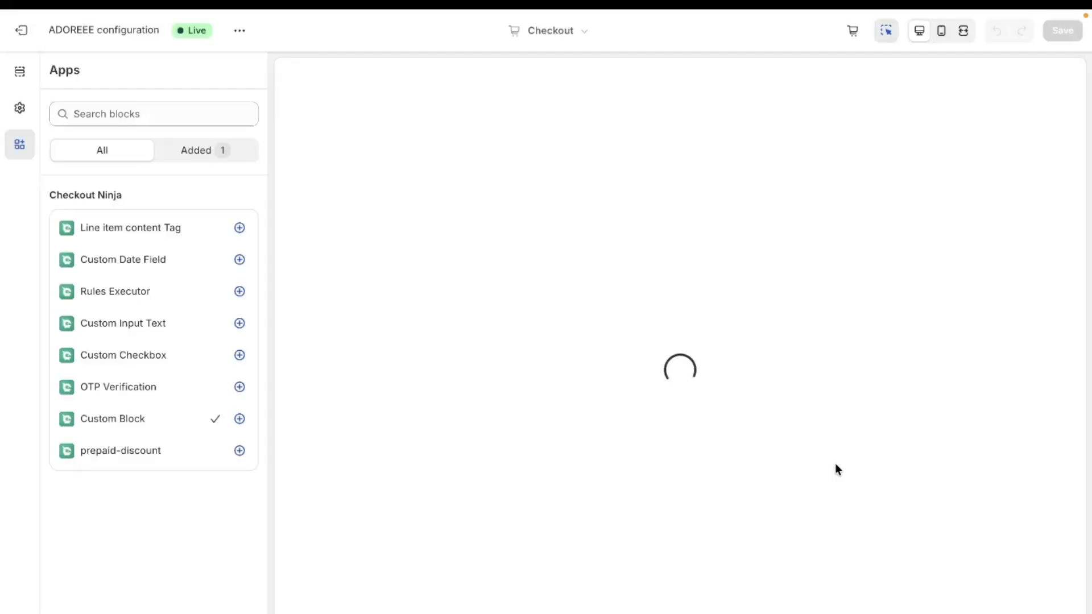
pyautogui.click(239, 419)
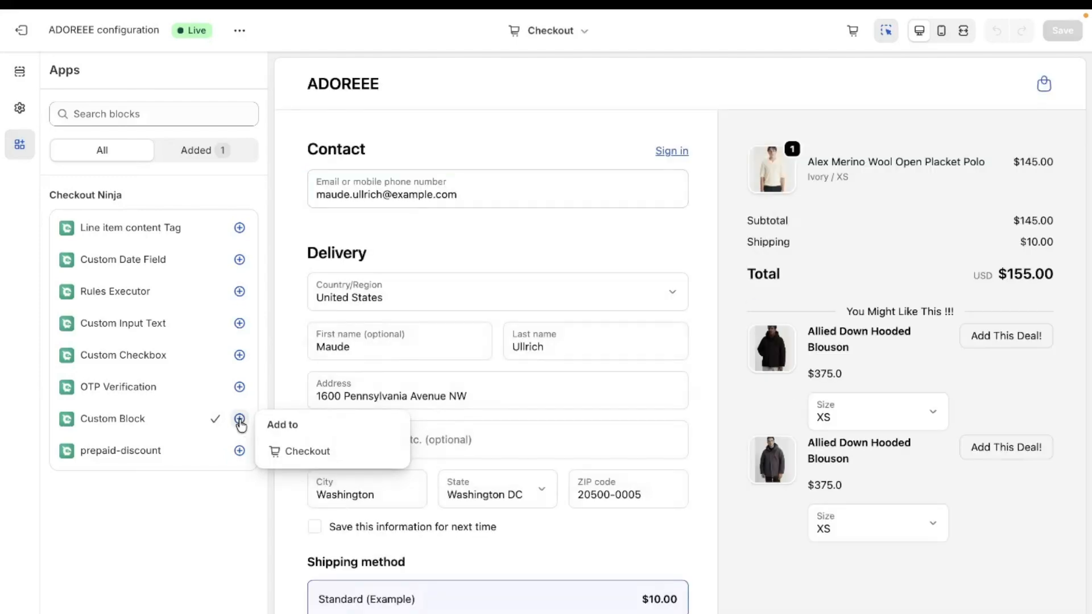
pyautogui.click(291, 452)
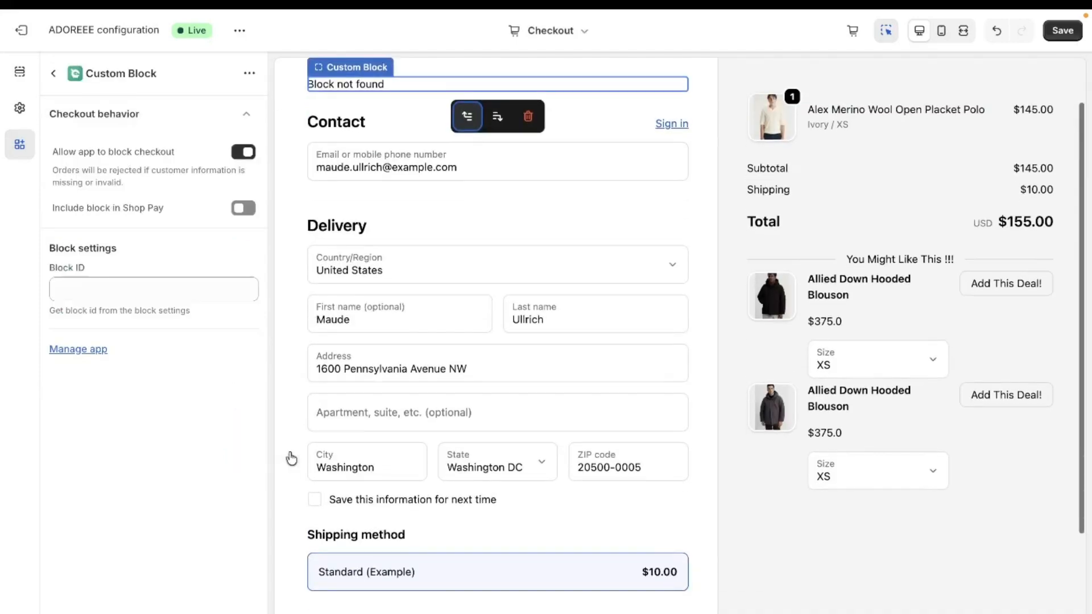
pyautogui.click(188, 287)
pyautogui.hotkey('ctrl', 'v')
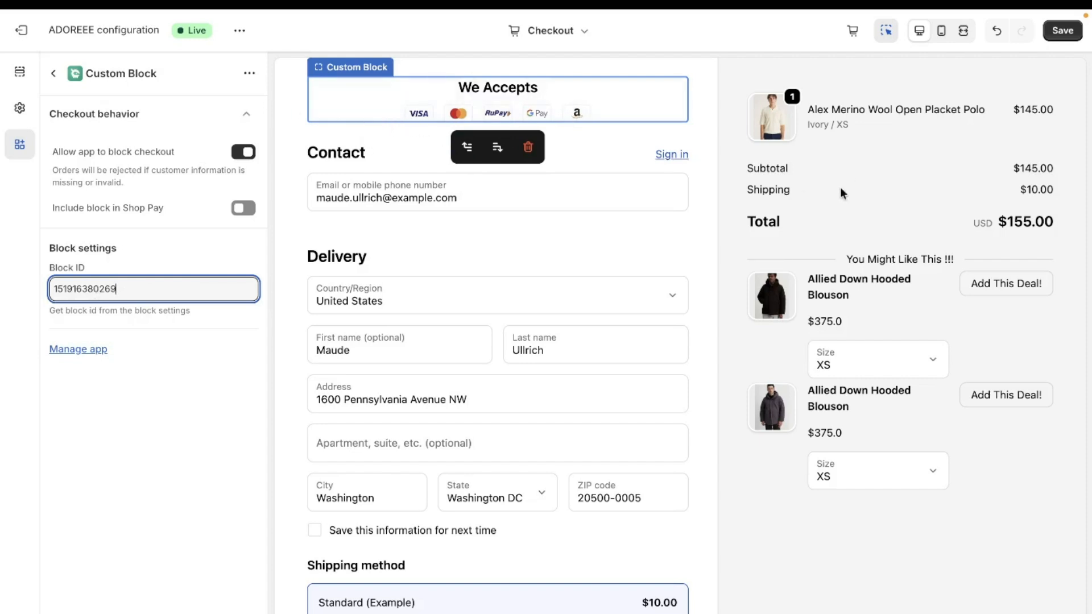
pyautogui.click(1062, 33)
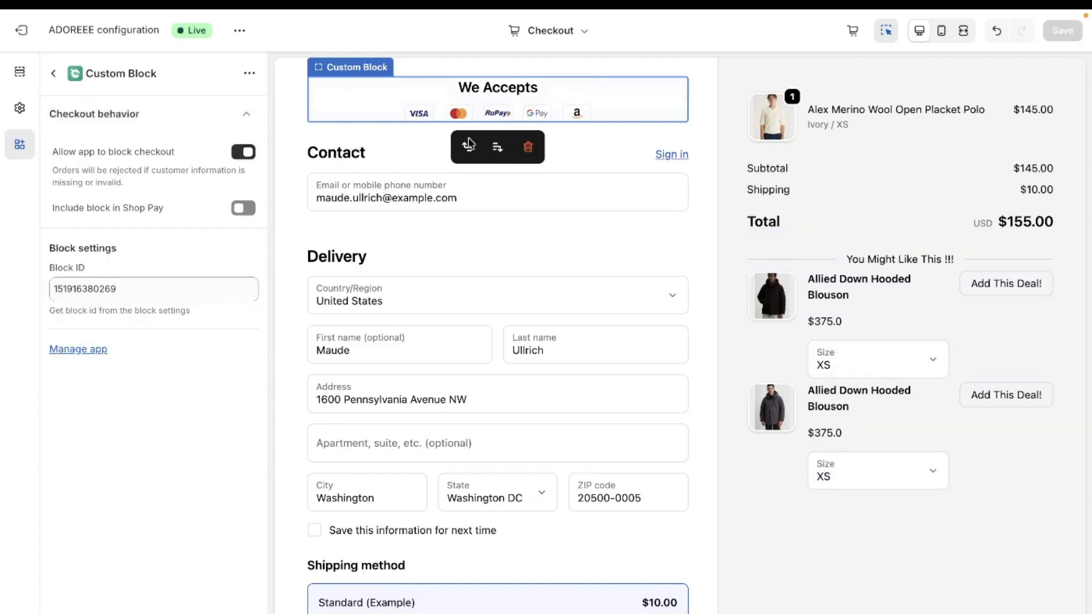
# Move the Custom Block below the Payment section, directly above Remember me, and save the checkout layout.
pyautogui.click(21, 75)
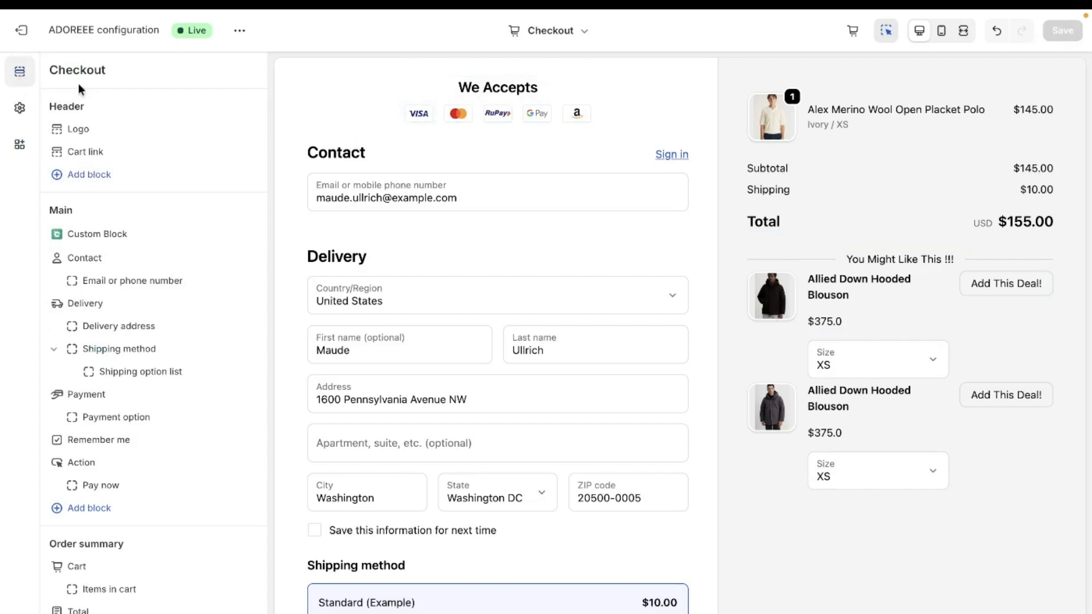
pyautogui.moveTo(115, 243); pyautogui.dragTo(92, 442)
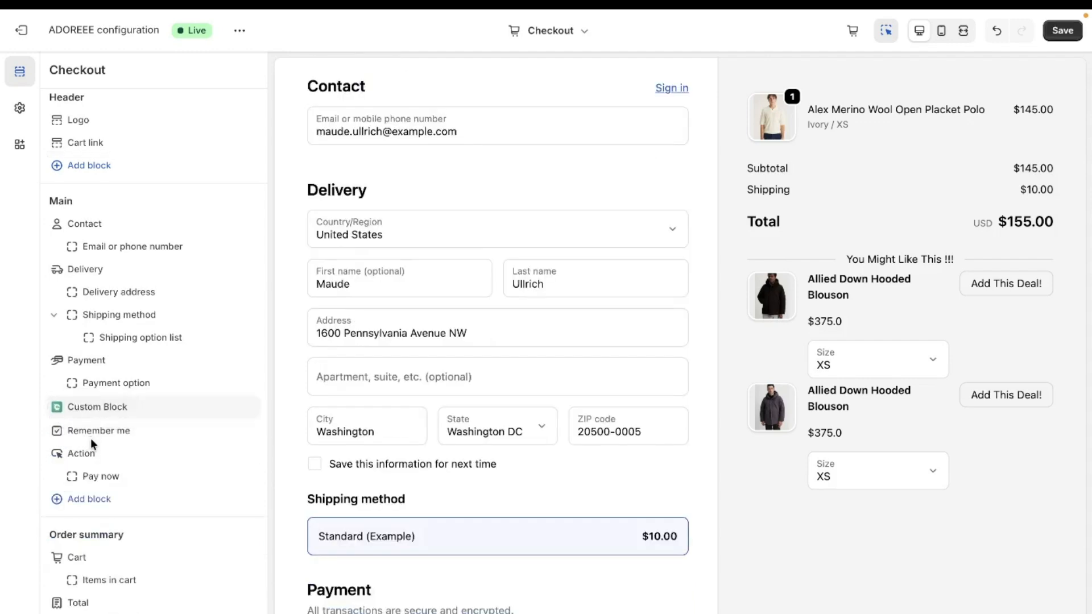
pyautogui.scroll(-5, 592, 485)
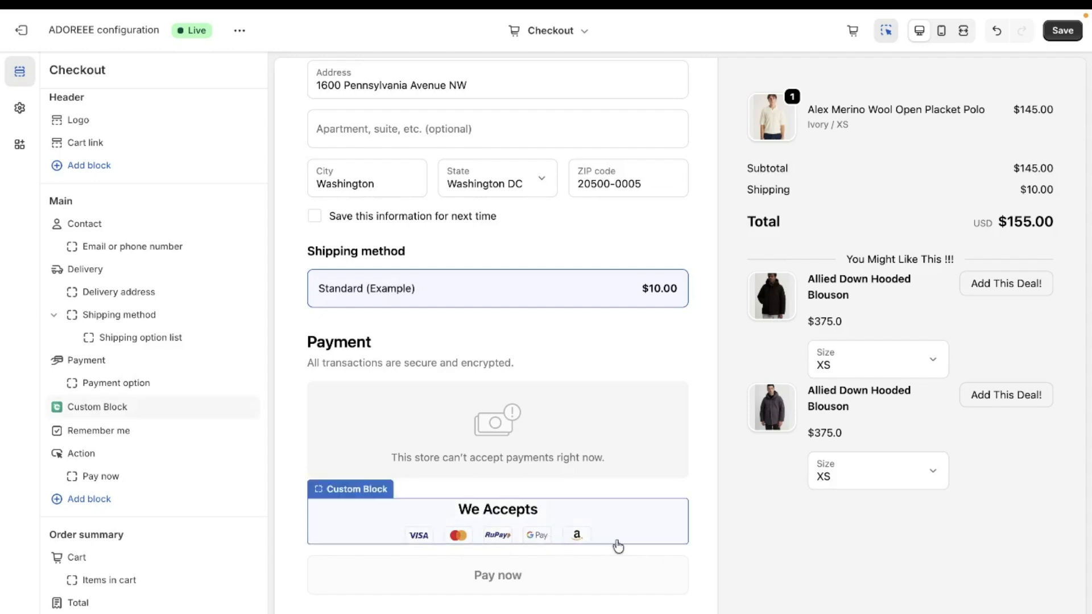
pyautogui.click(1074, 38)
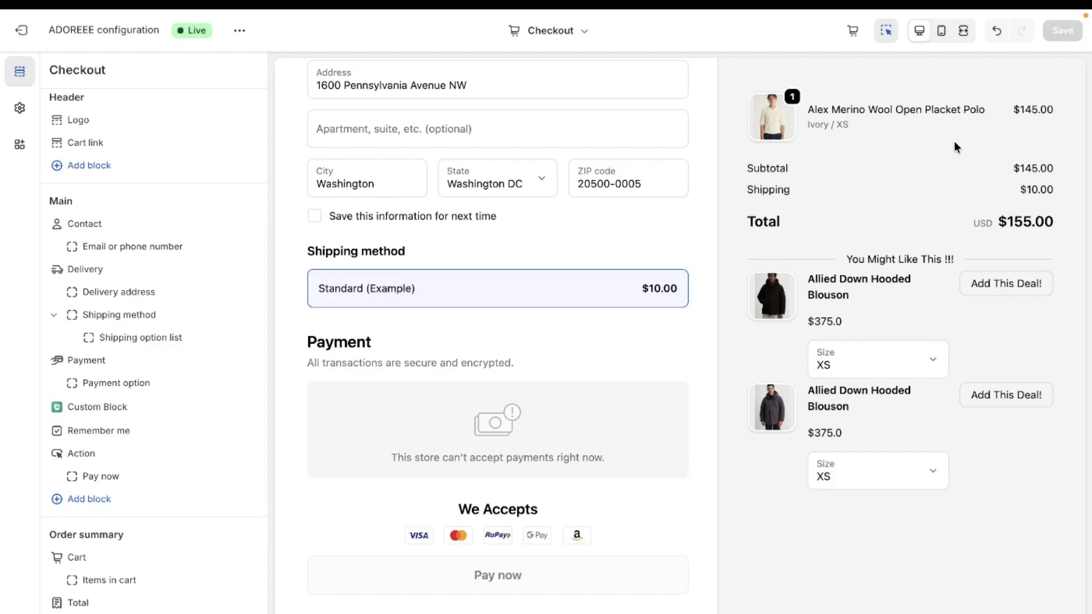
# Switch to the ADOREEE storefront, proceed from the cart to checkout and examine the payment icons above the Pay now button.
pyautogui.moveTo(2, 272)
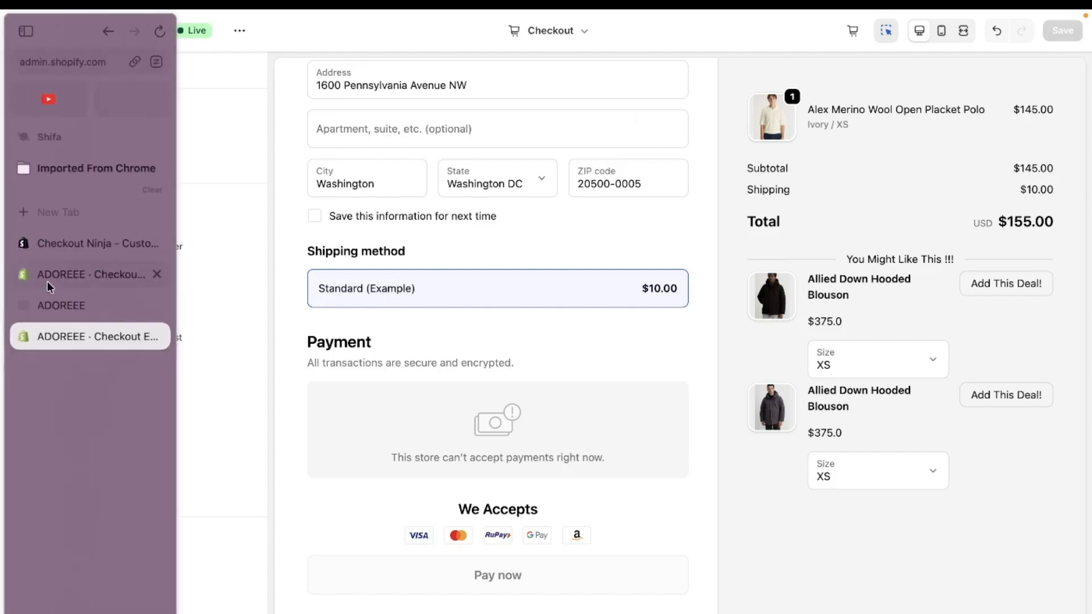
pyautogui.click(58, 303)
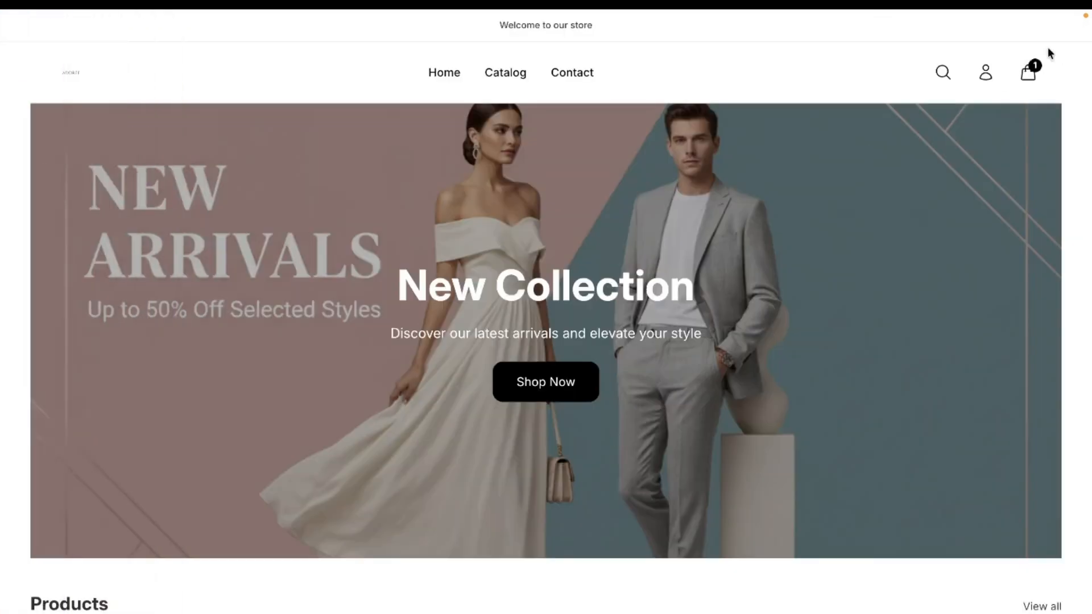
pyautogui.click(1025, 73)
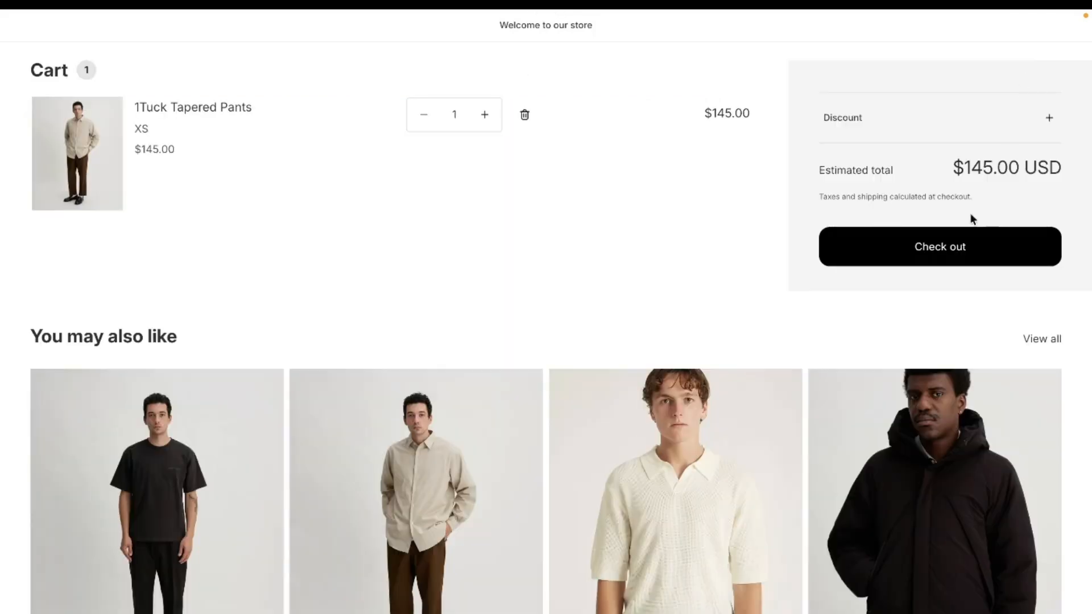
pyautogui.click(965, 239)
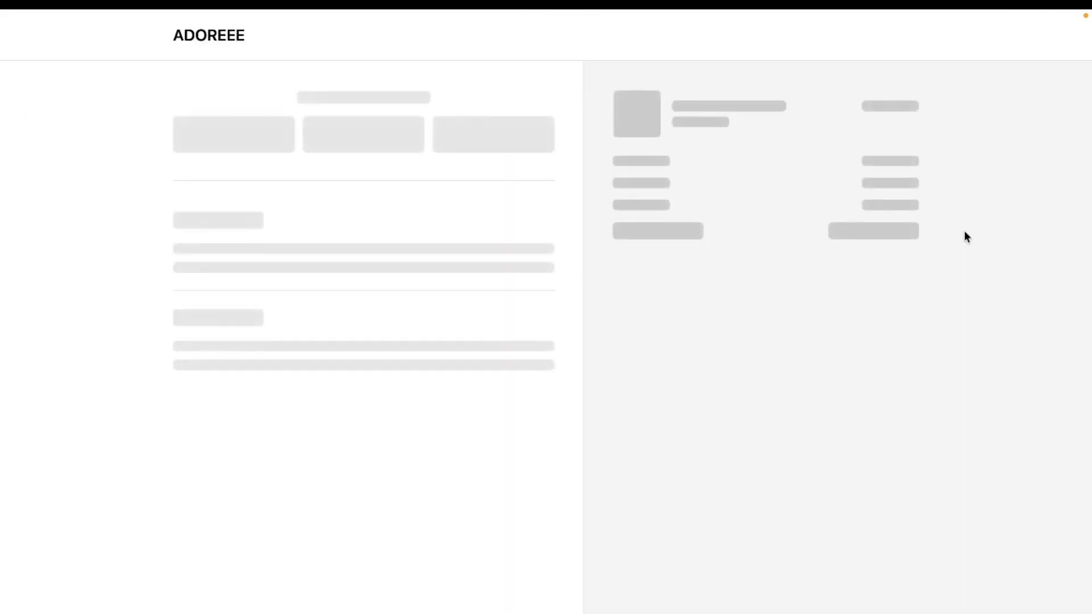
pyautogui.scroll(-5, 446, 419)
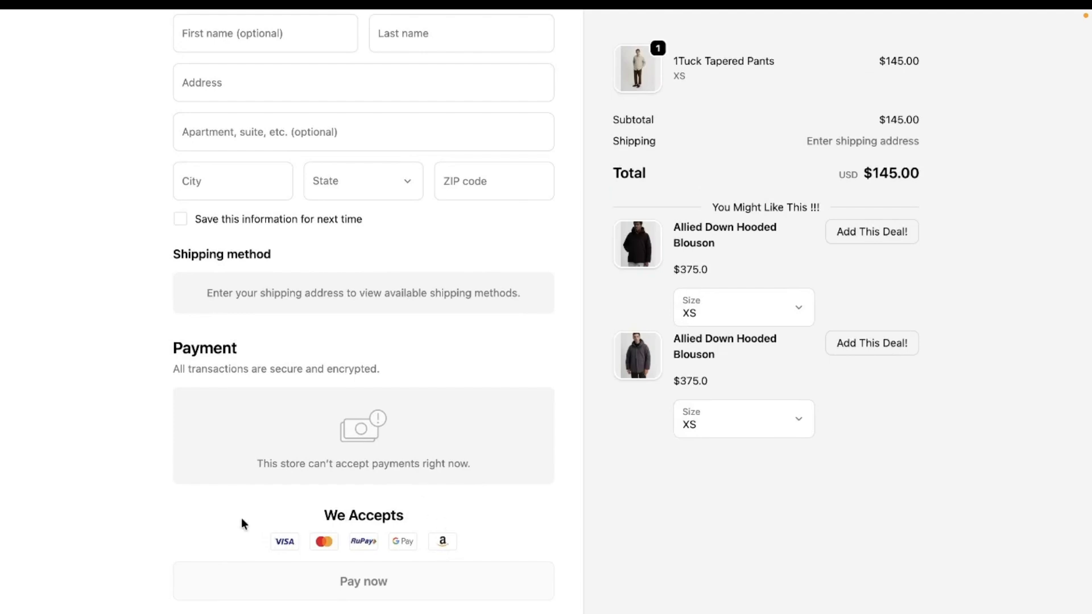
pyautogui.moveTo(242, 518); pyautogui.dragTo(690, 605)
pyautogui.click(689, 604)
pyautogui.scroll(1, 484, 493)
pyautogui.scroll(-1, 485, 493)
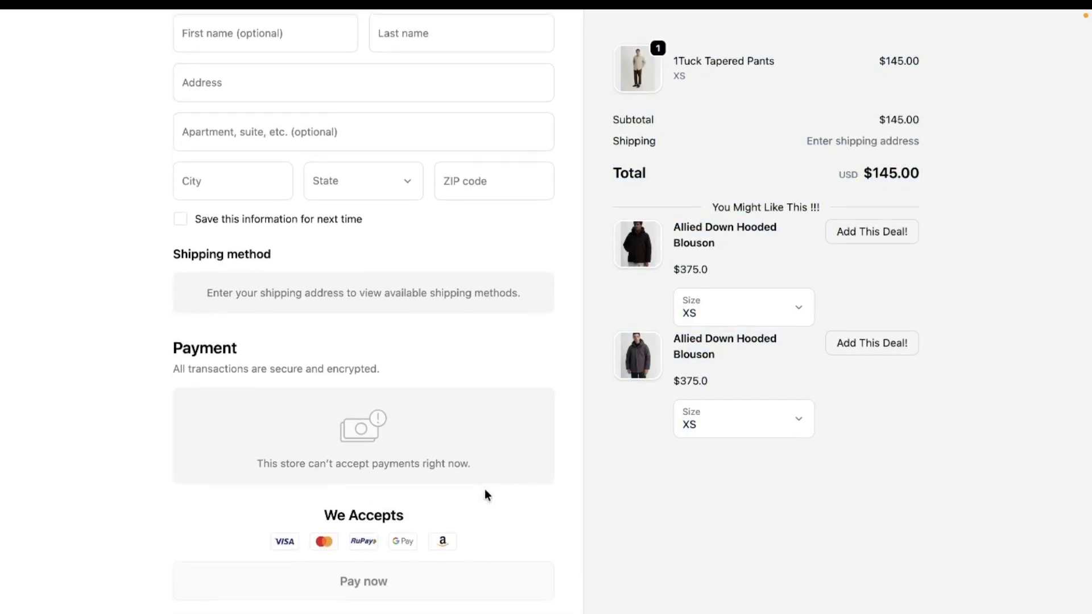